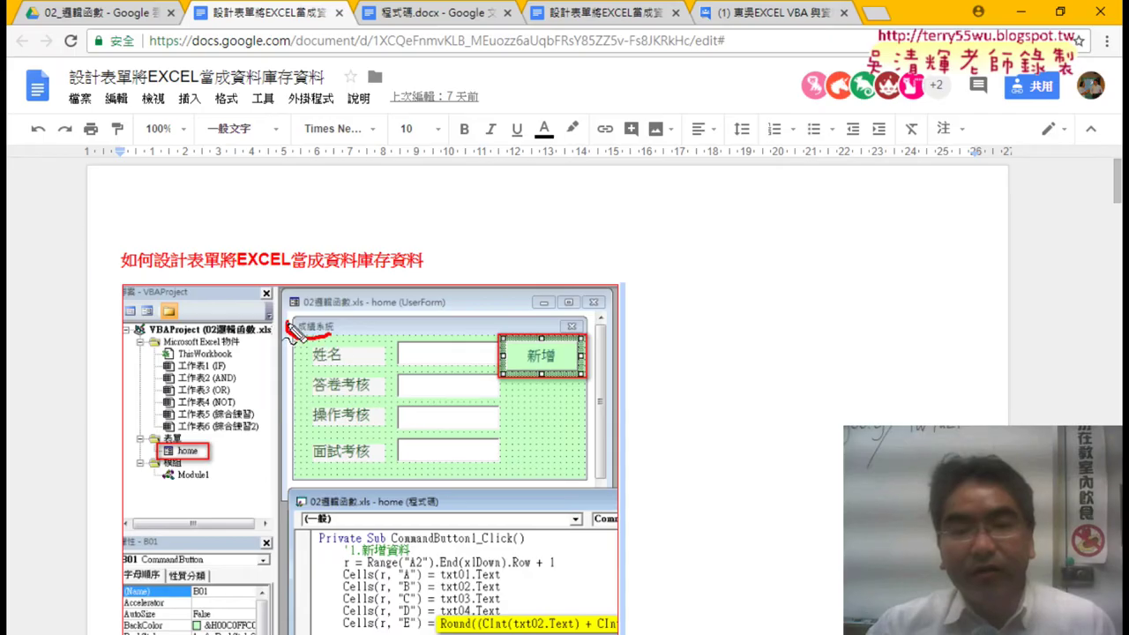
Mark the reference form's 成績系統 title and green area with arrows, then clear the marks
mouse_move(441, 283)
left_mouse_down()
mouse_move(355, 313)
mouse_move(402, 326)
left_mouse_up()
mouse_move(609, 436)
left_mouse_down()
mouse_move(535, 418)
mouse_move(554, 430)
left_mouse_up()
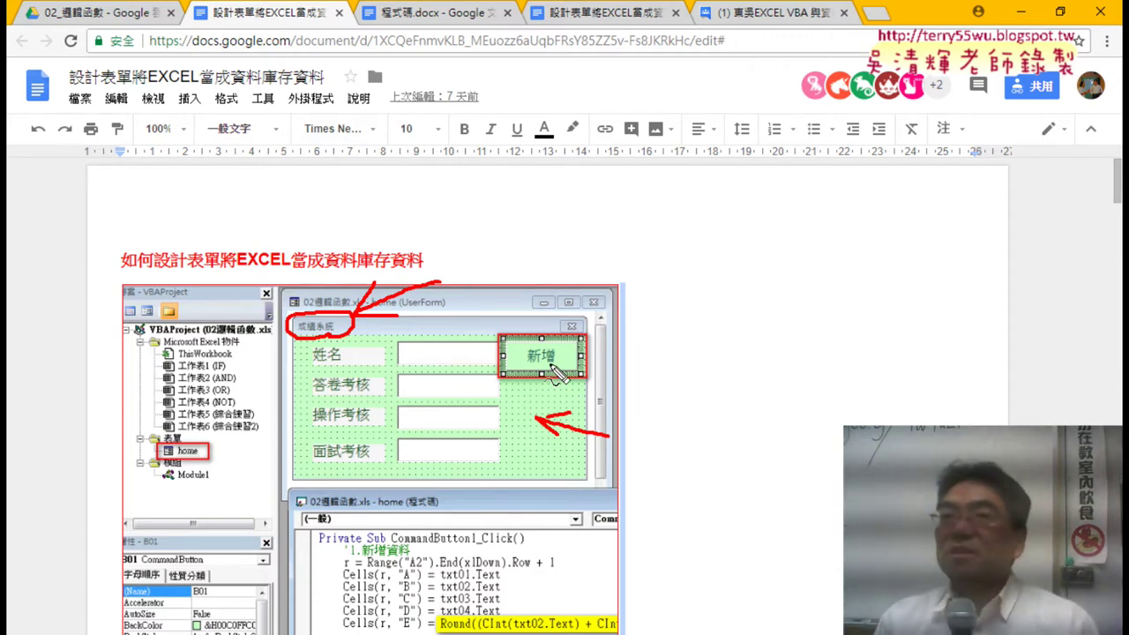
key("Escape")
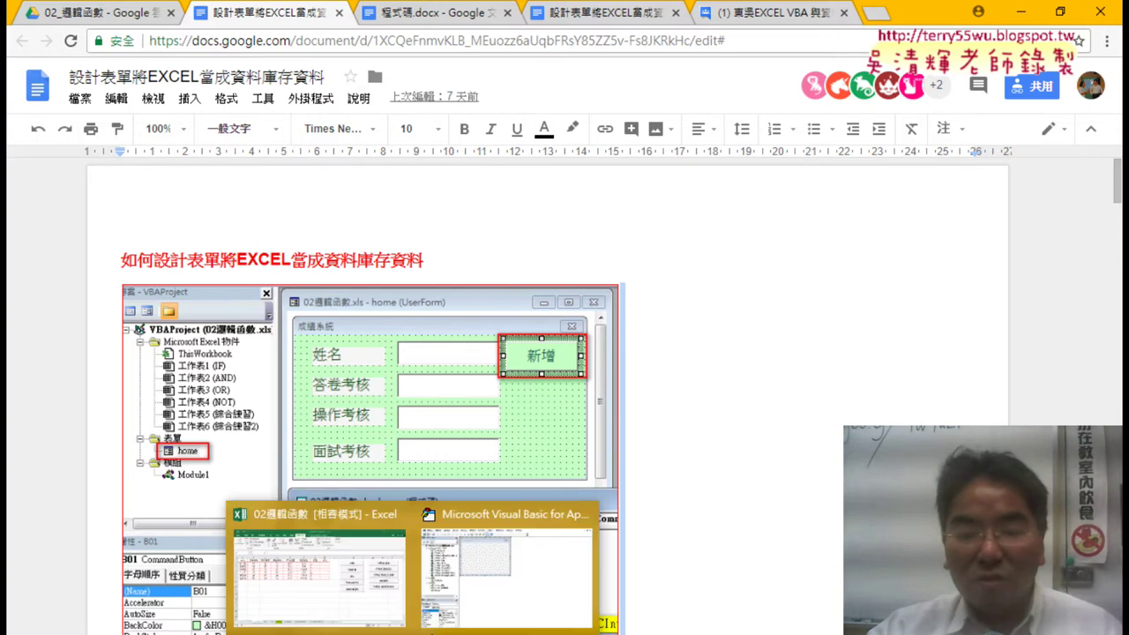
In the VBA editor, select UserForm1 and restore the Properties window below the project tree
left_click(468, 567)
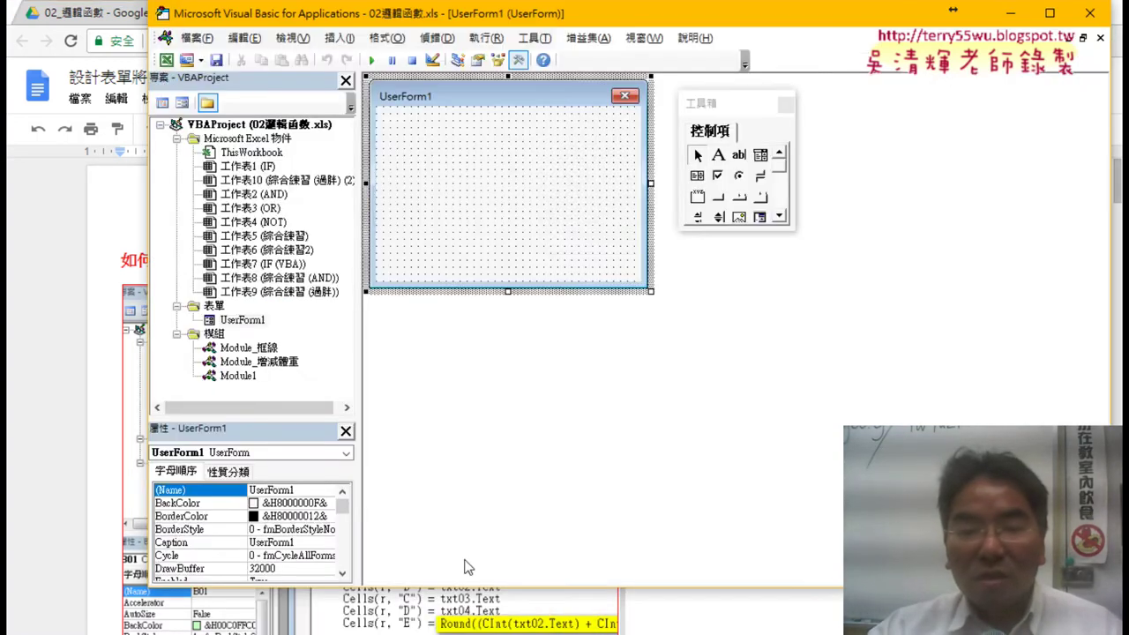
left_click(236, 321)
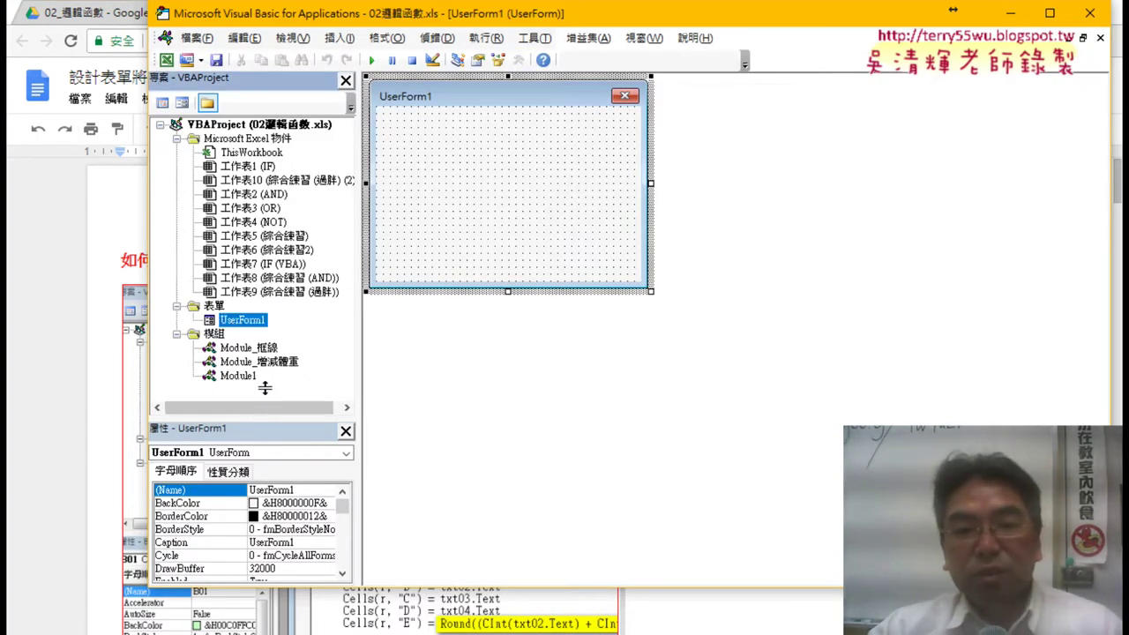
left_click_drag(265, 388, 260, 357)
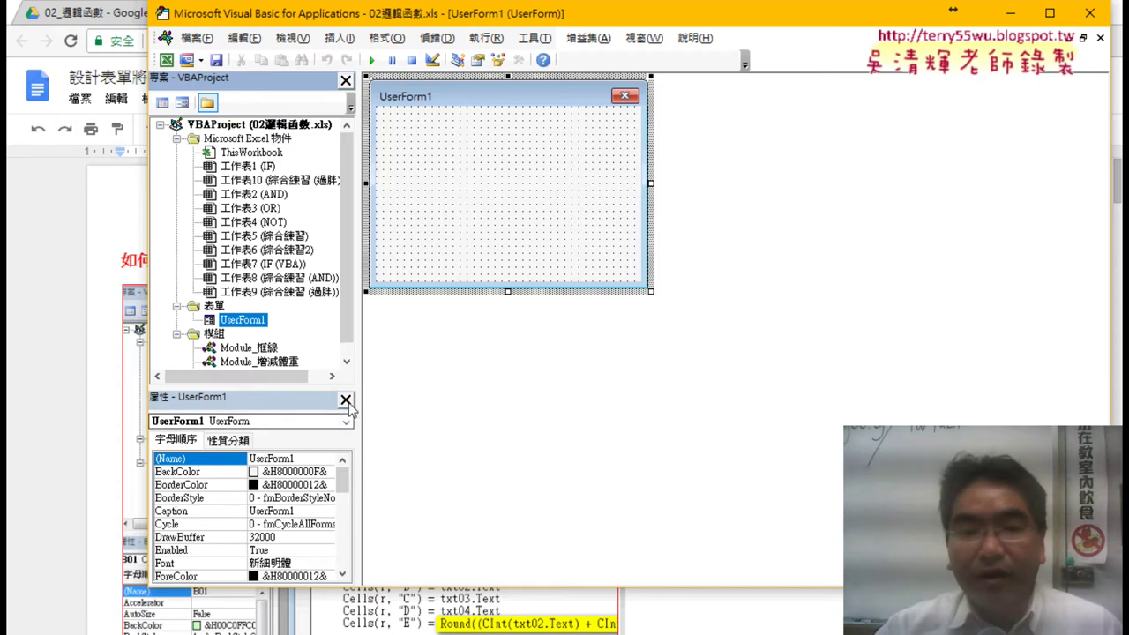
left_click(345, 400)
left_click(292, 38)
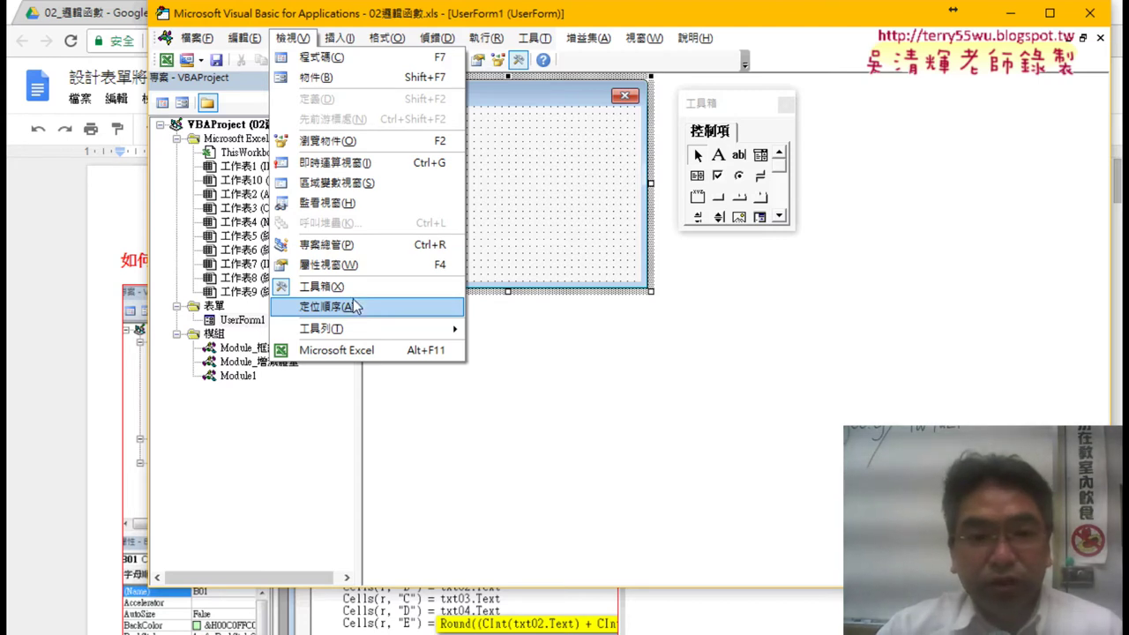
left_click(357, 266)
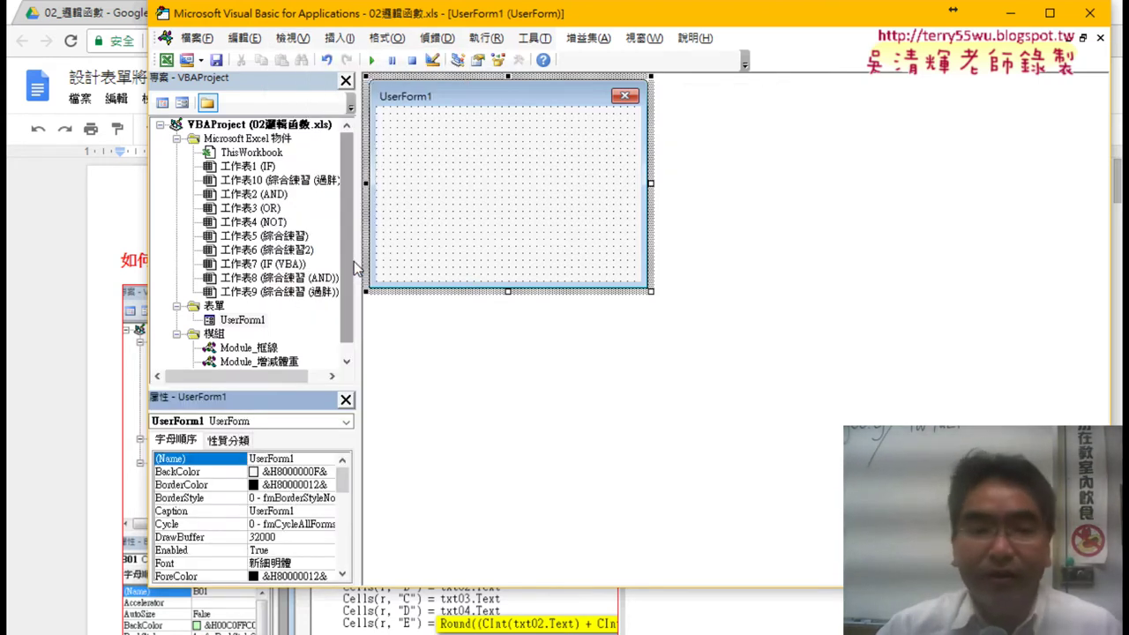
left_click_drag(246, 389, 246, 403)
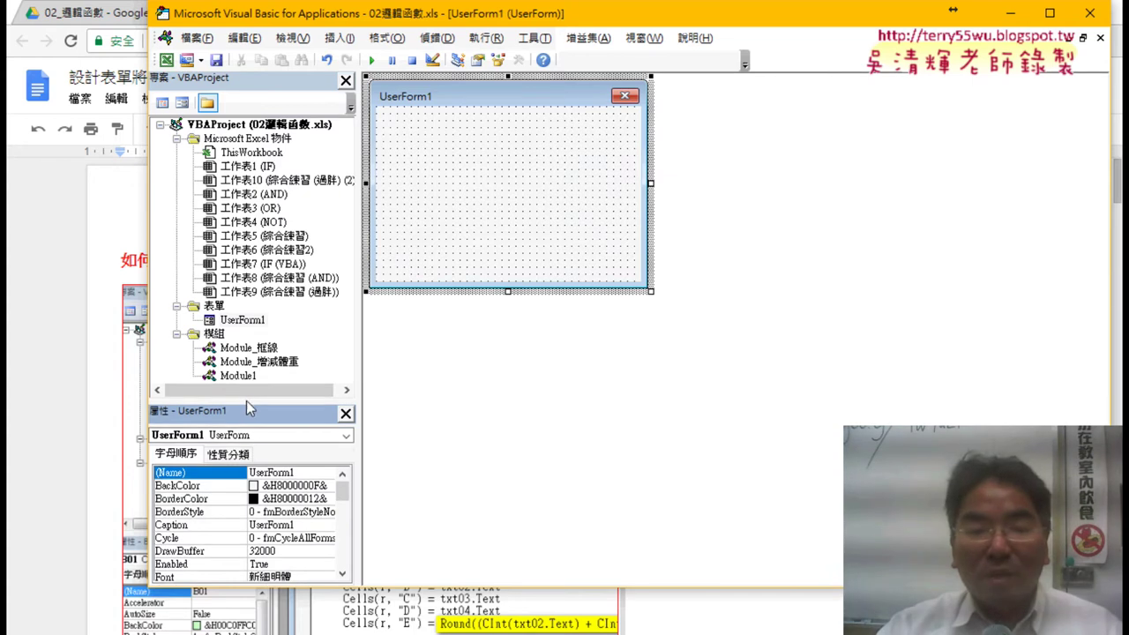
left_click(242, 321)
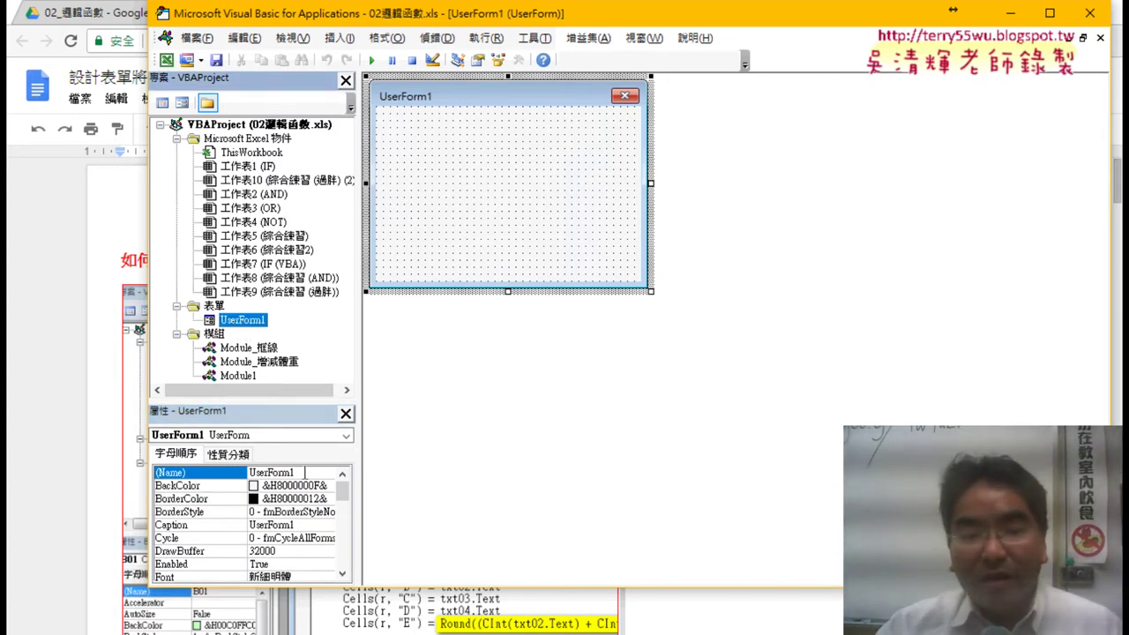
Set the form's (Name) to home and highlight the new name in the tree and Properties
left_click(219, 478)
type("home")
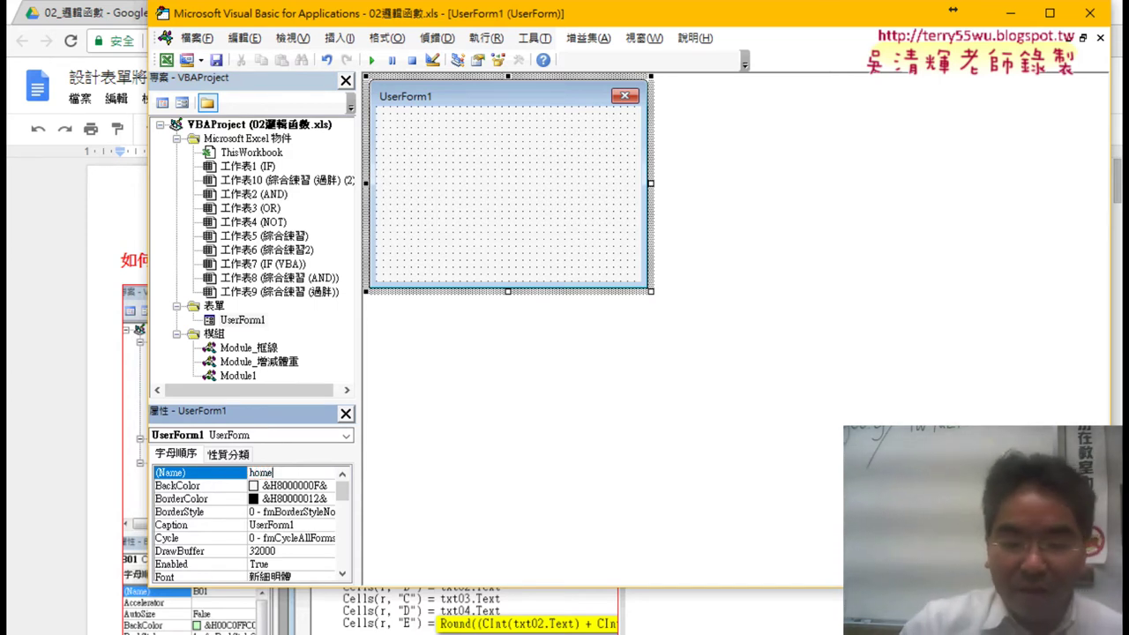
key("Return")
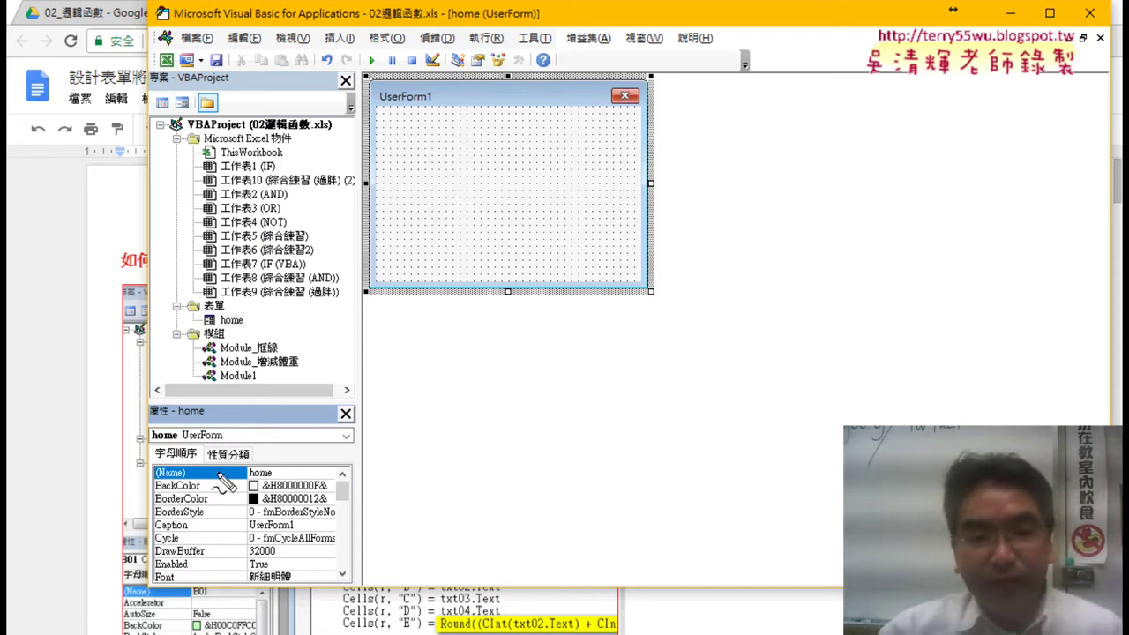
mouse_move(262, 326)
left_mouse_down()
mouse_move(195, 324)
mouse_move(264, 314)
left_mouse_up()
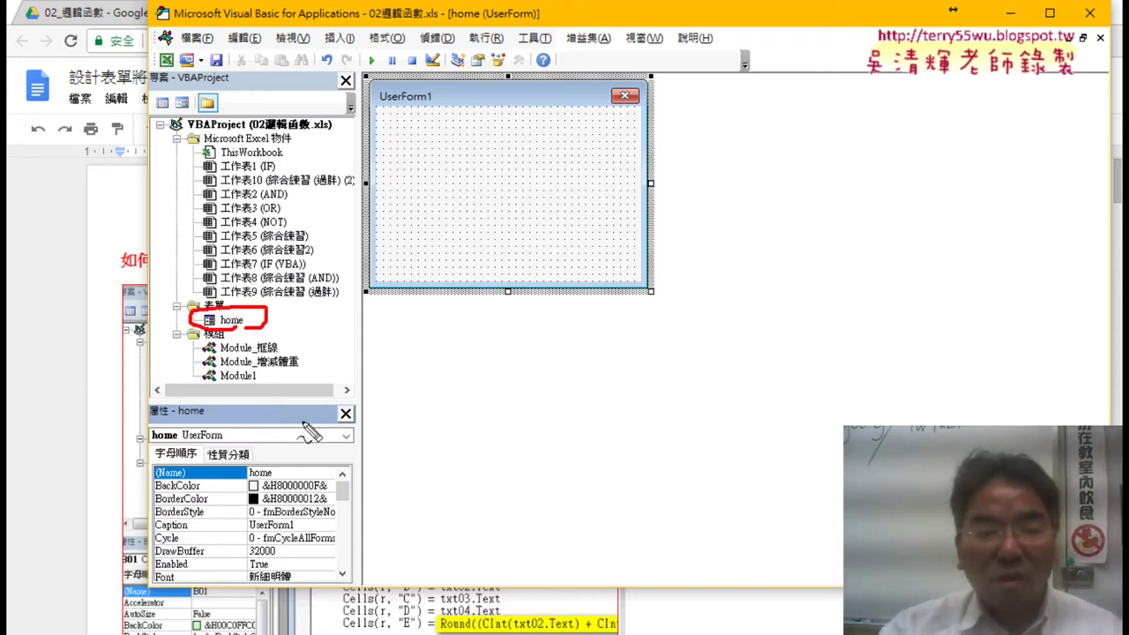
left_click_drag(286, 457, 265, 490)
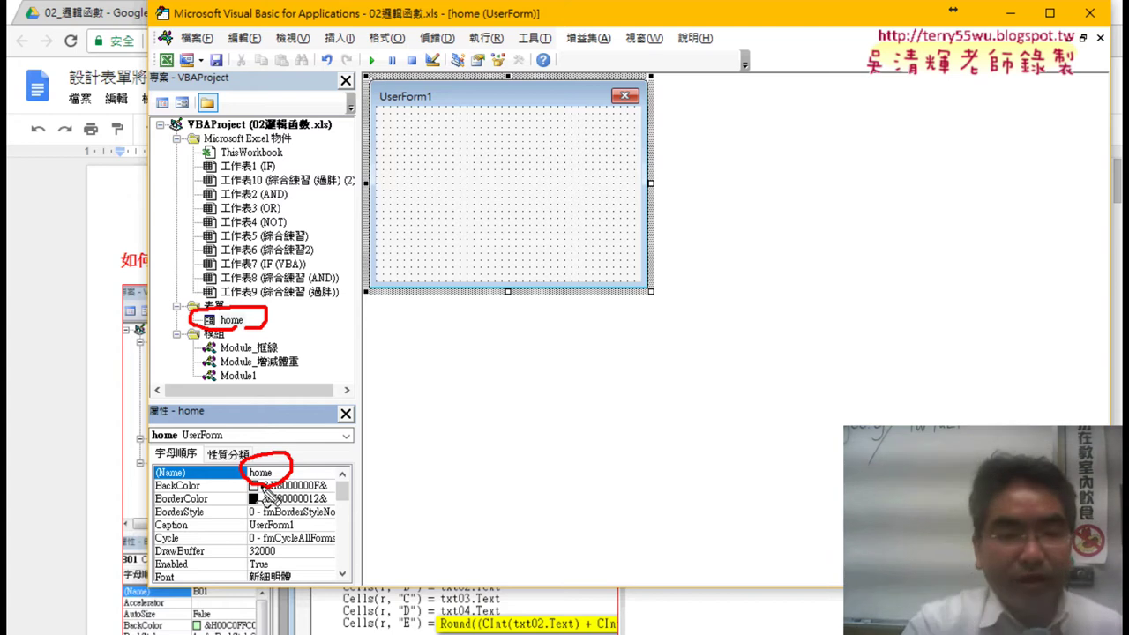
key("Escape")
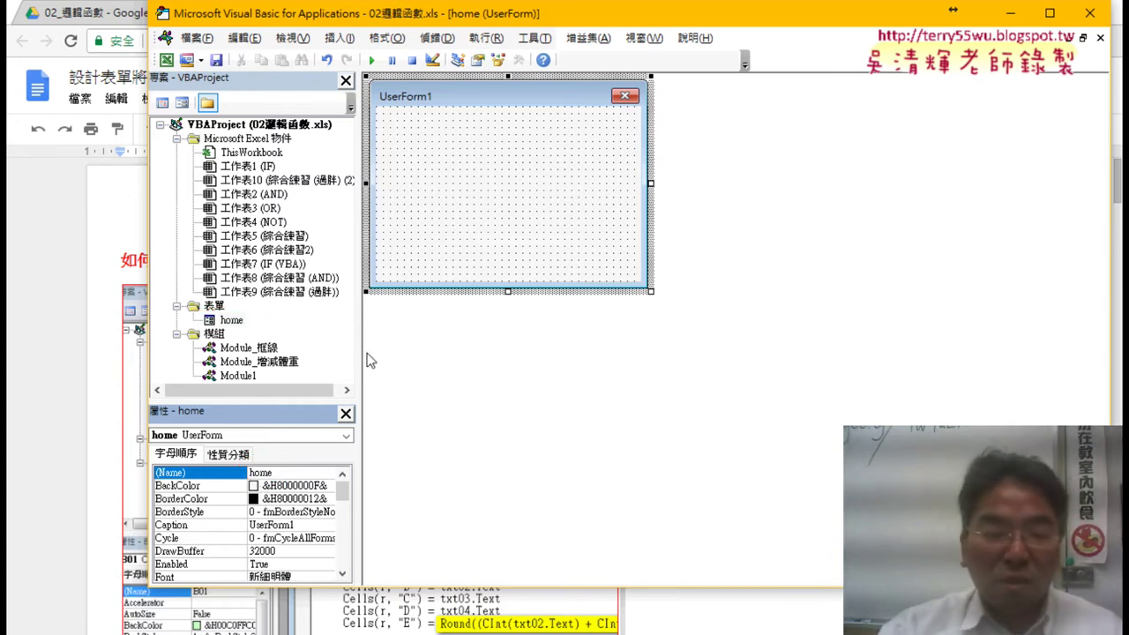
left_click(174, 527)
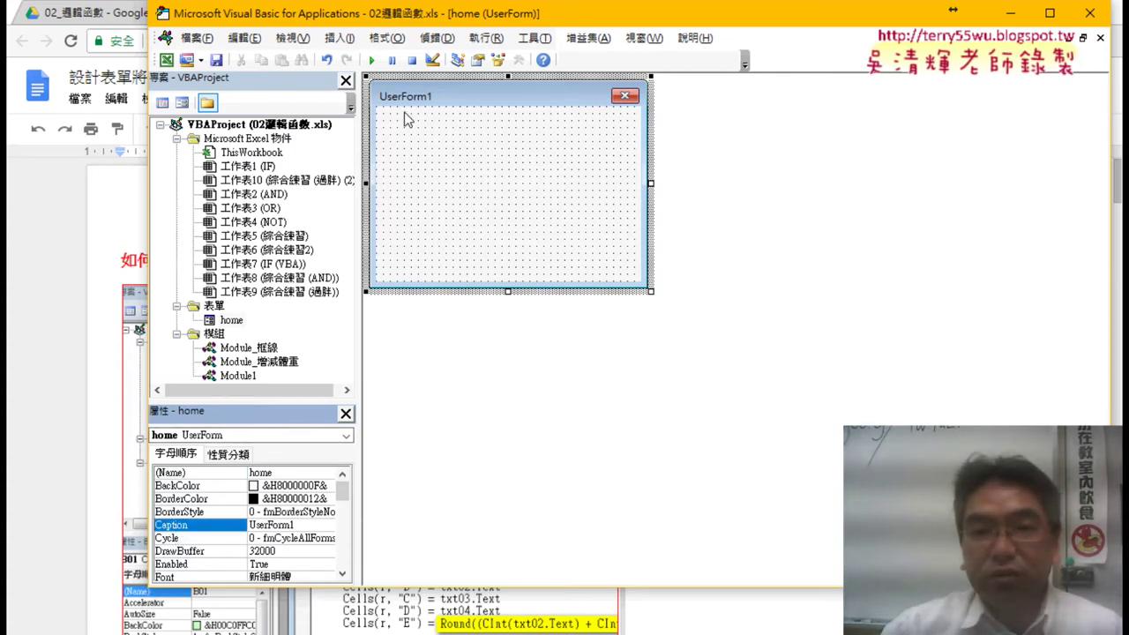
Replace the form's Caption UserForm1 with 成績系統
double_click(303, 527)
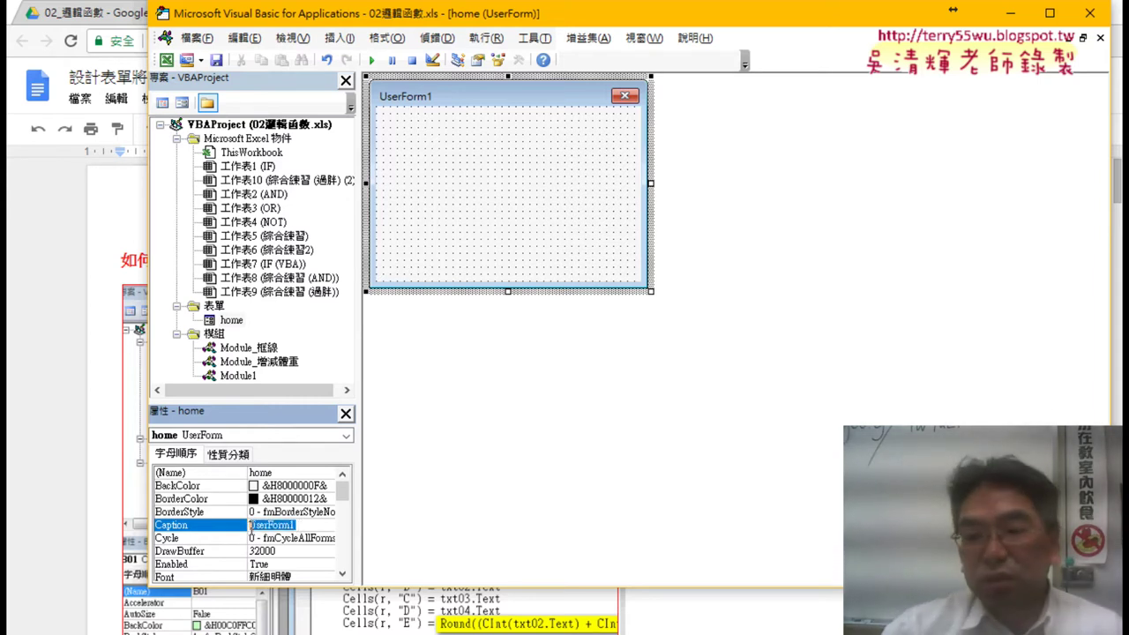
type("成績")
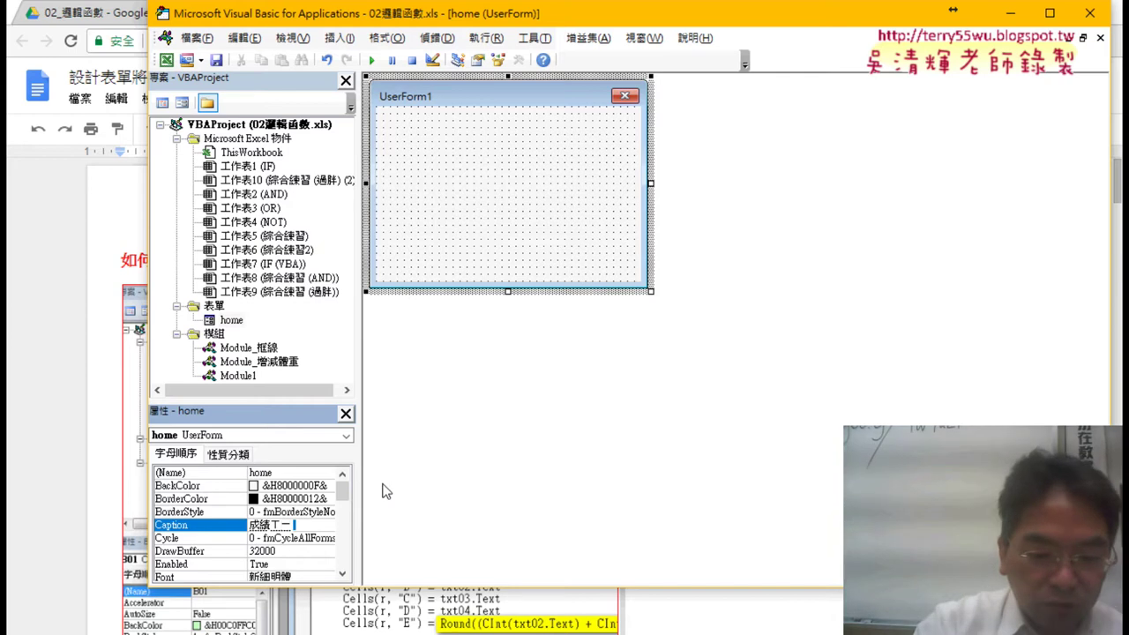
type("系統")
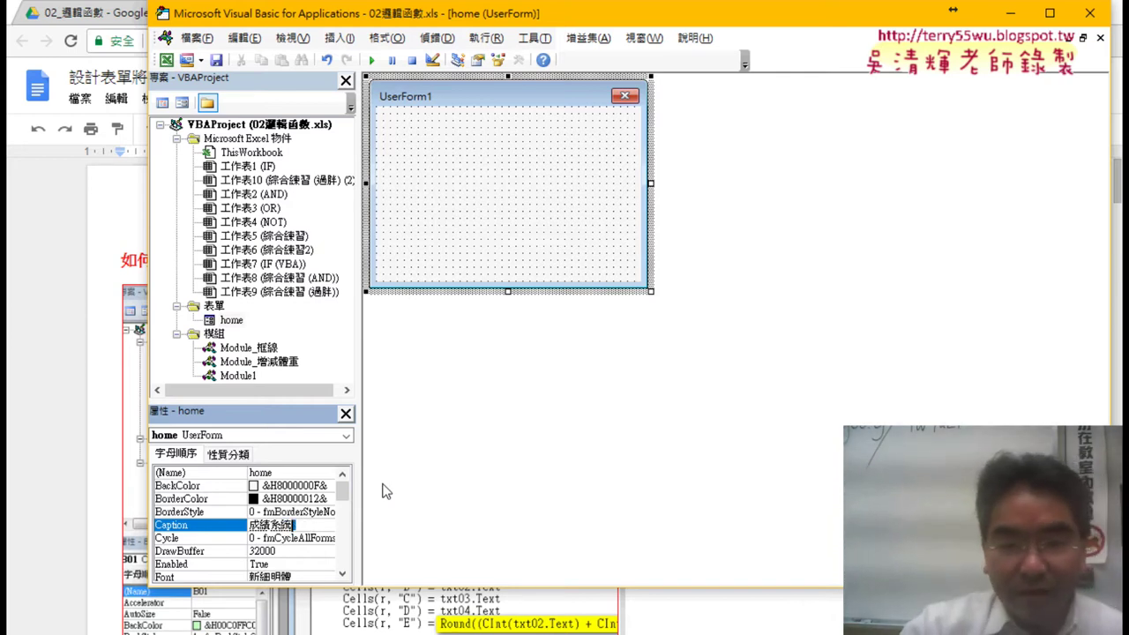
key("Return")
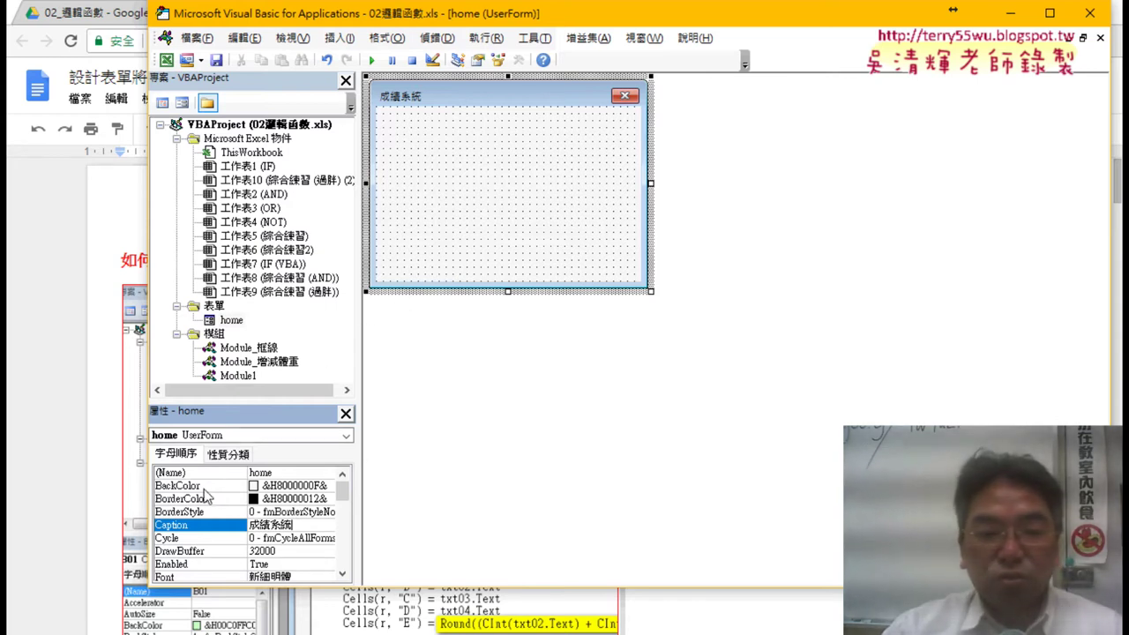
Set the form's BackColor to palette light green &H00C0FFC0 and show the Toolbox
left_click(188, 488)
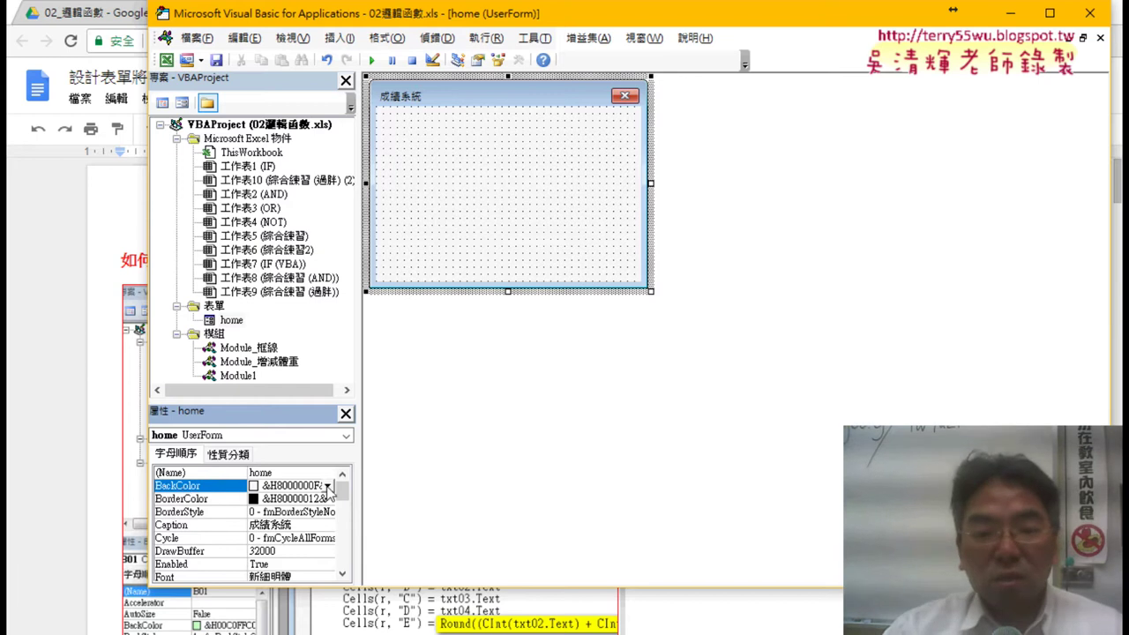
left_click(327, 486)
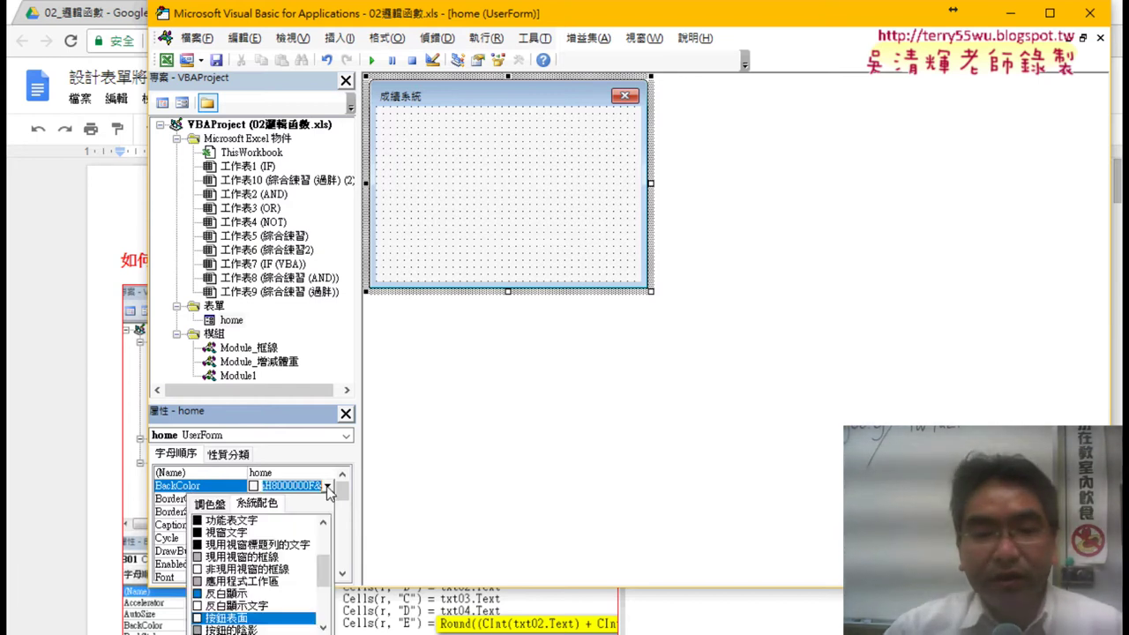
left_click(209, 505)
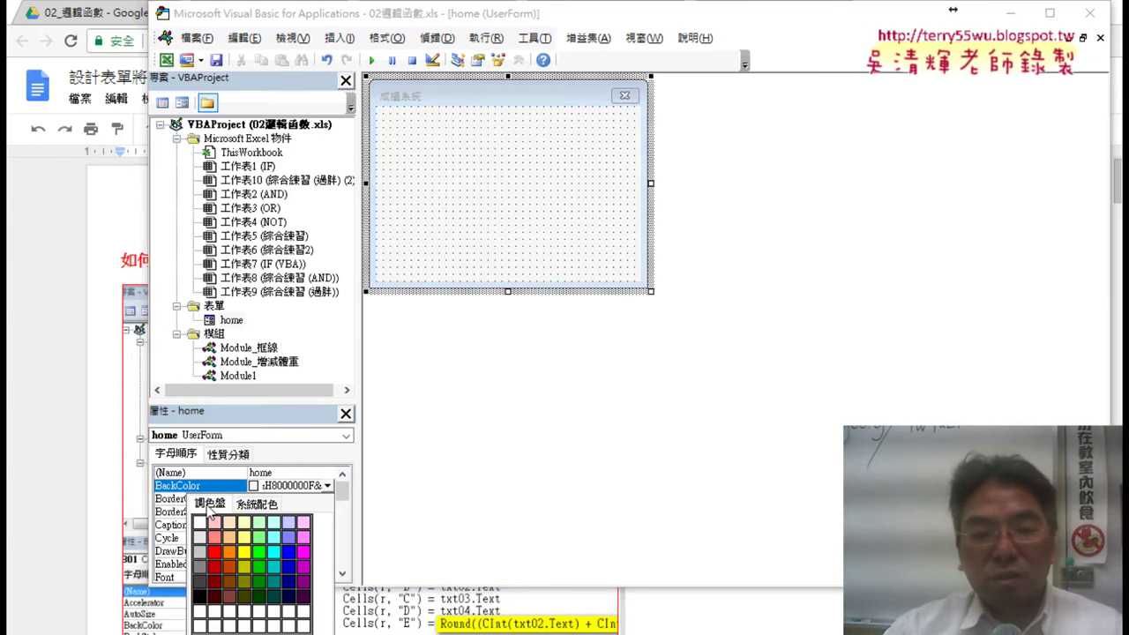
left_click(262, 527)
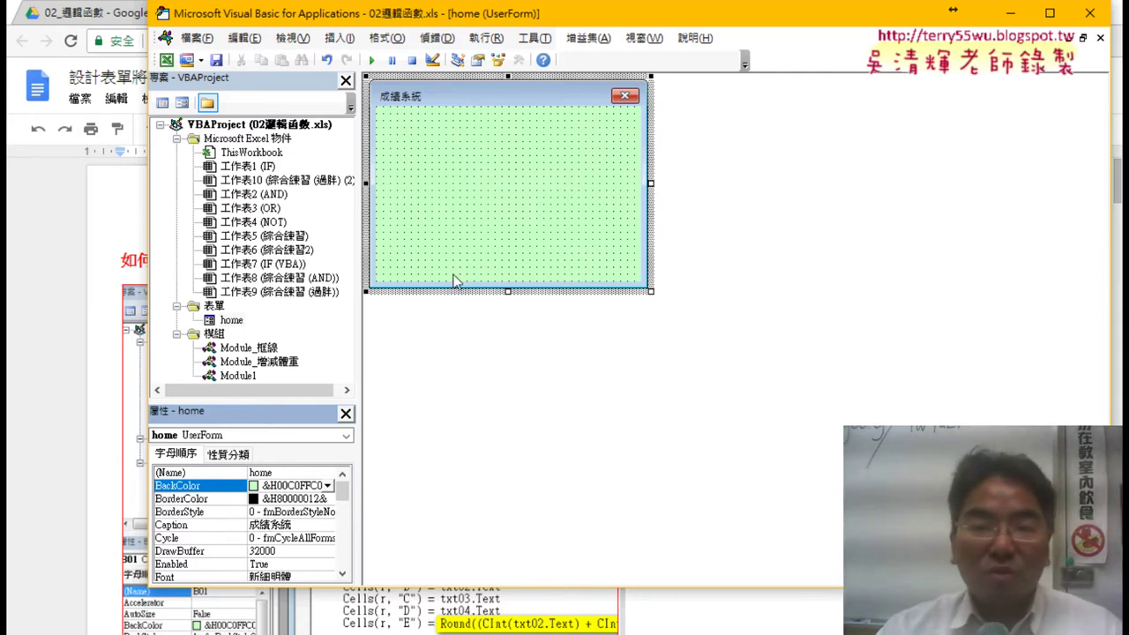
left_click(477, 208)
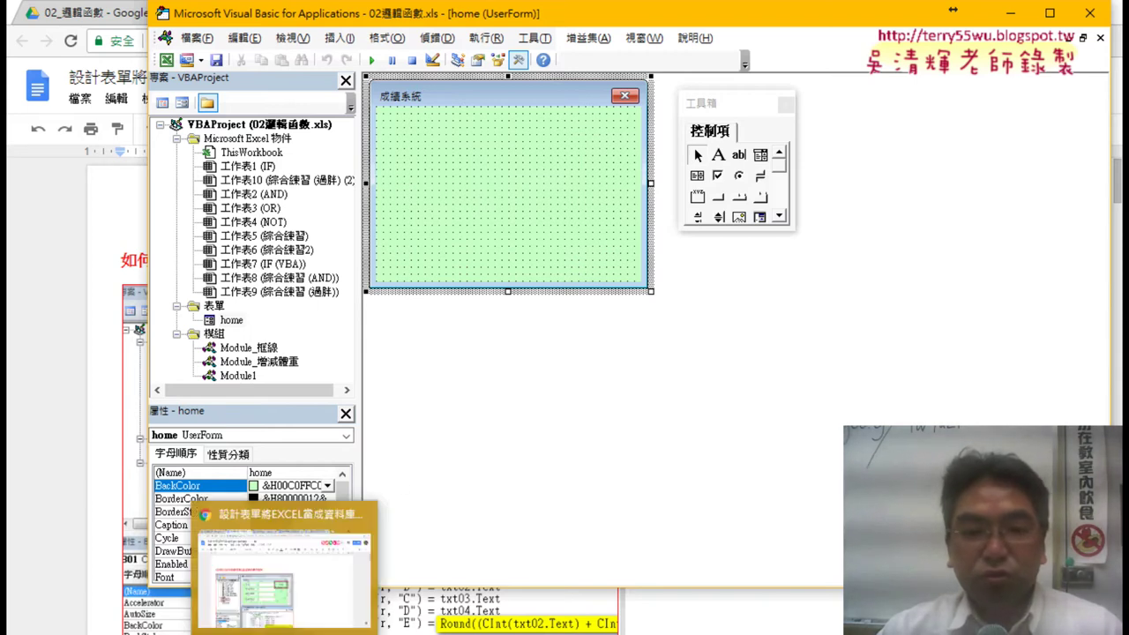
Check the Google Doc reference screenshot, minimize it, and move the Toolbox up and right
left_click(283, 564)
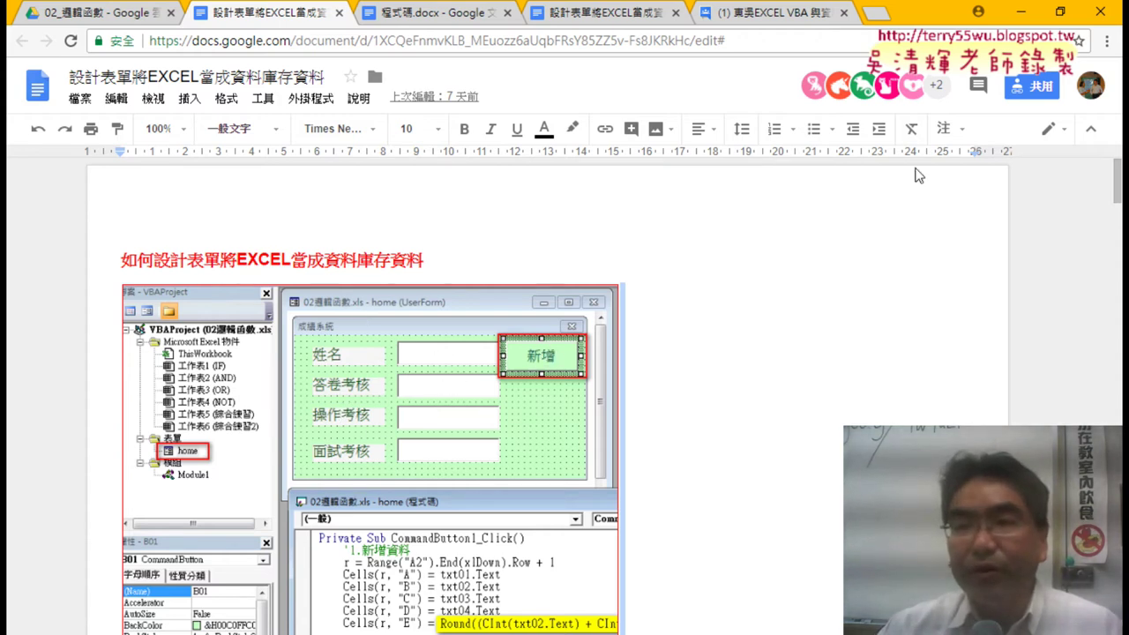
left_click(1020, 12)
left_click_drag(739, 108, 769, 85)
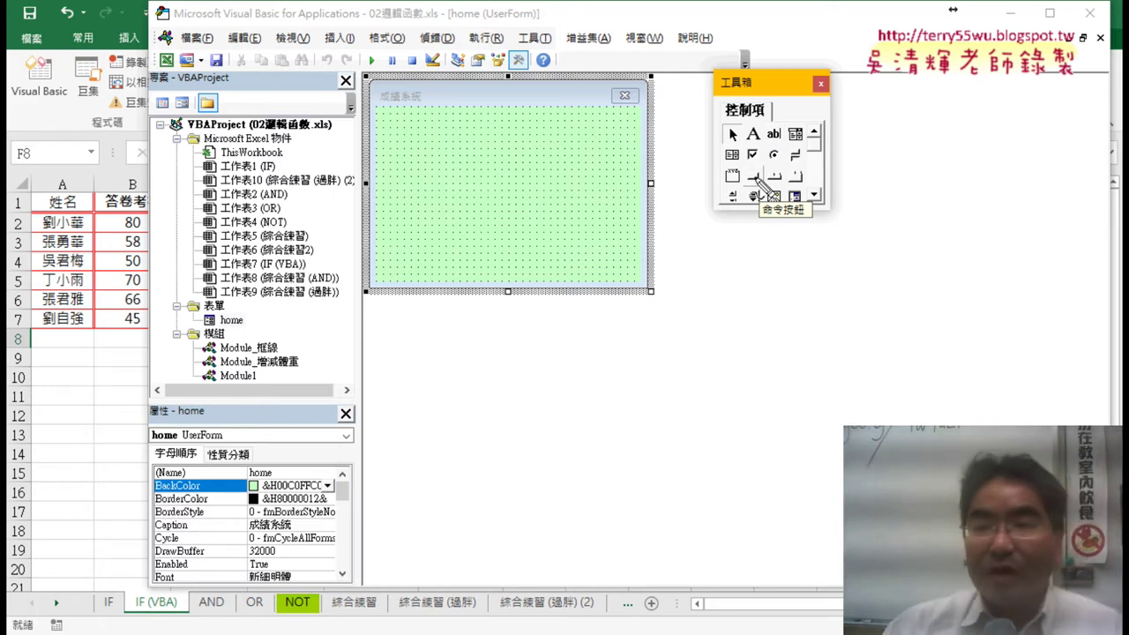
Circle the Label tool, then draw Label1 in the form's upper-left area
mouse_move(755, 125)
left_mouse_down()
mouse_move(757, 144)
mouse_move(769, 143)
left_mouse_up()
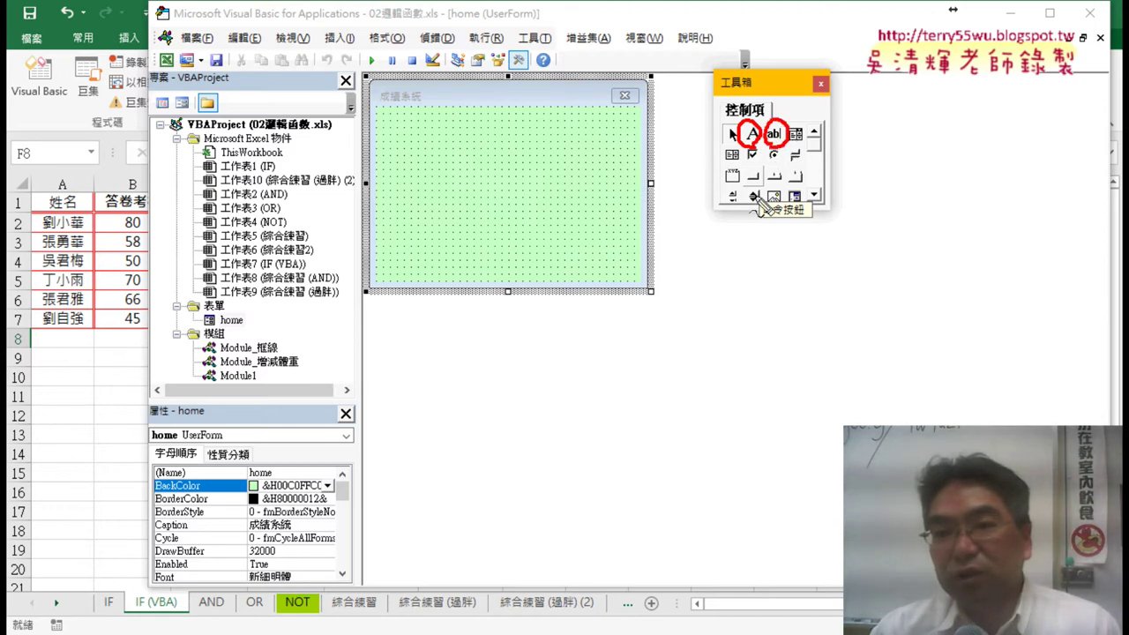
key("Escape")
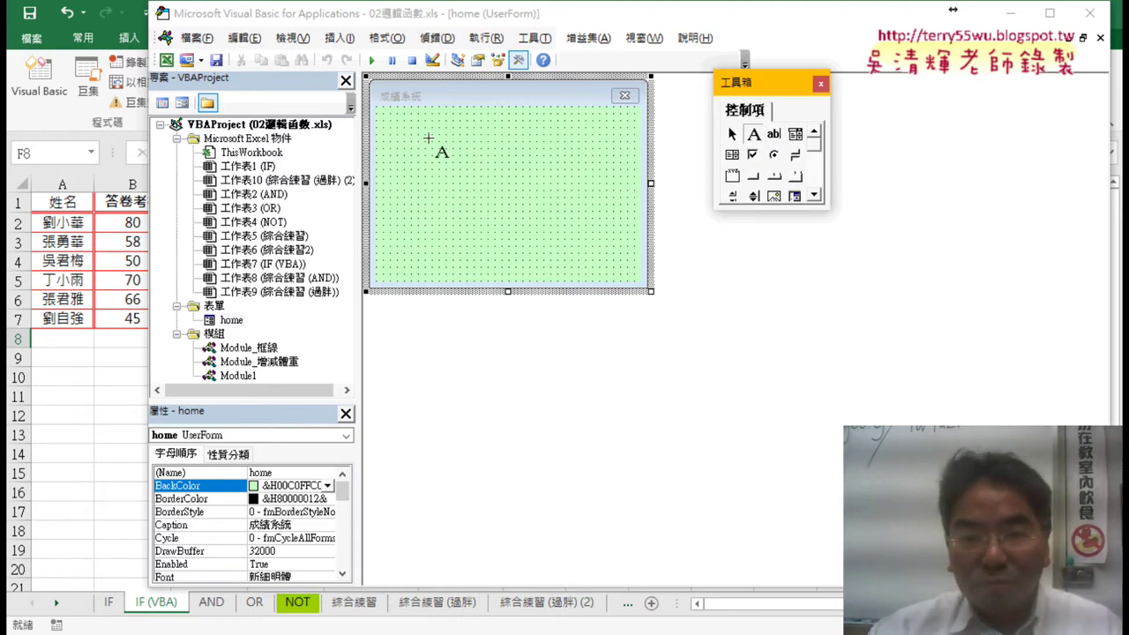
left_click_drag(397, 135, 487, 168)
left_click(628, 270)
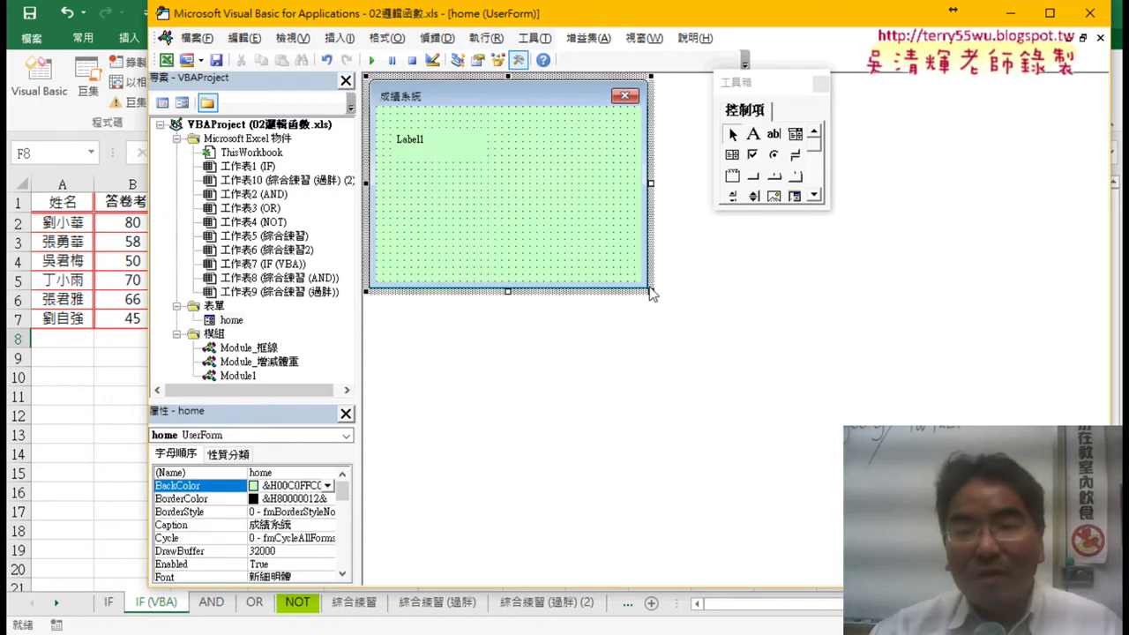
Enlarge the form by dragging its corner, then test-run it and close it
left_click_drag(650, 294, 743, 335)
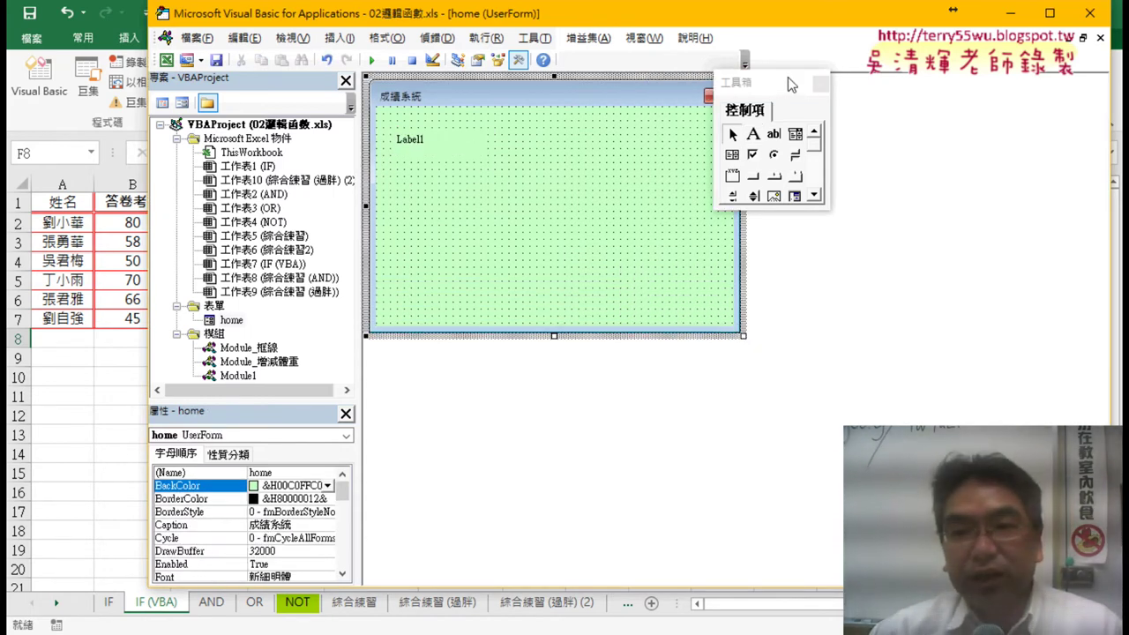
left_click_drag(791, 84, 866, 94)
left_click_drag(743, 336, 766, 354)
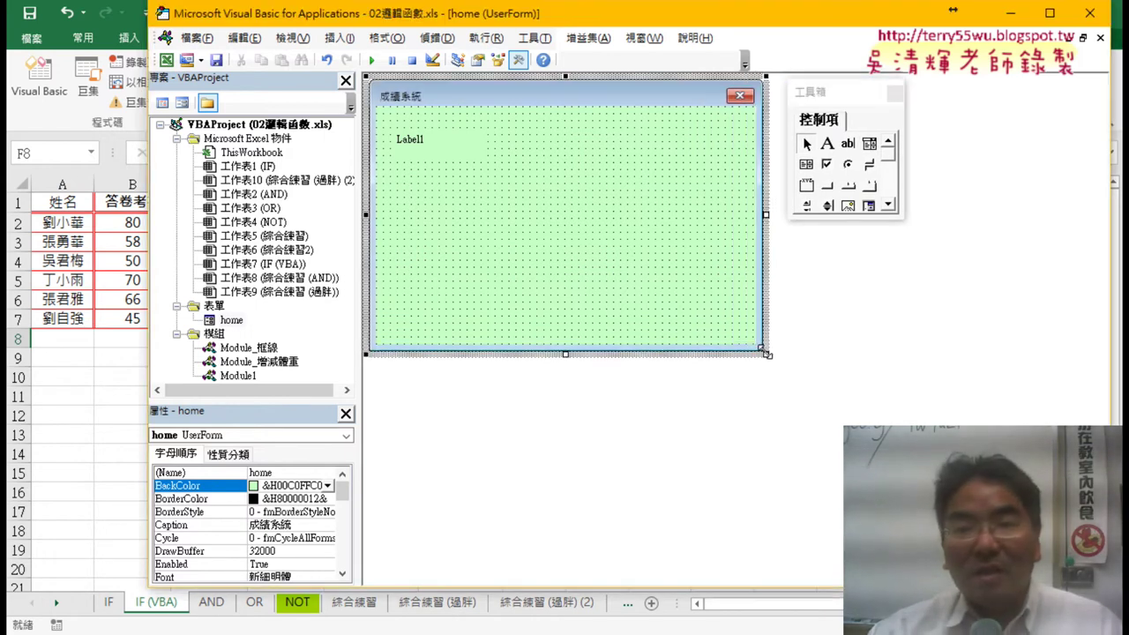
left_click(373, 60)
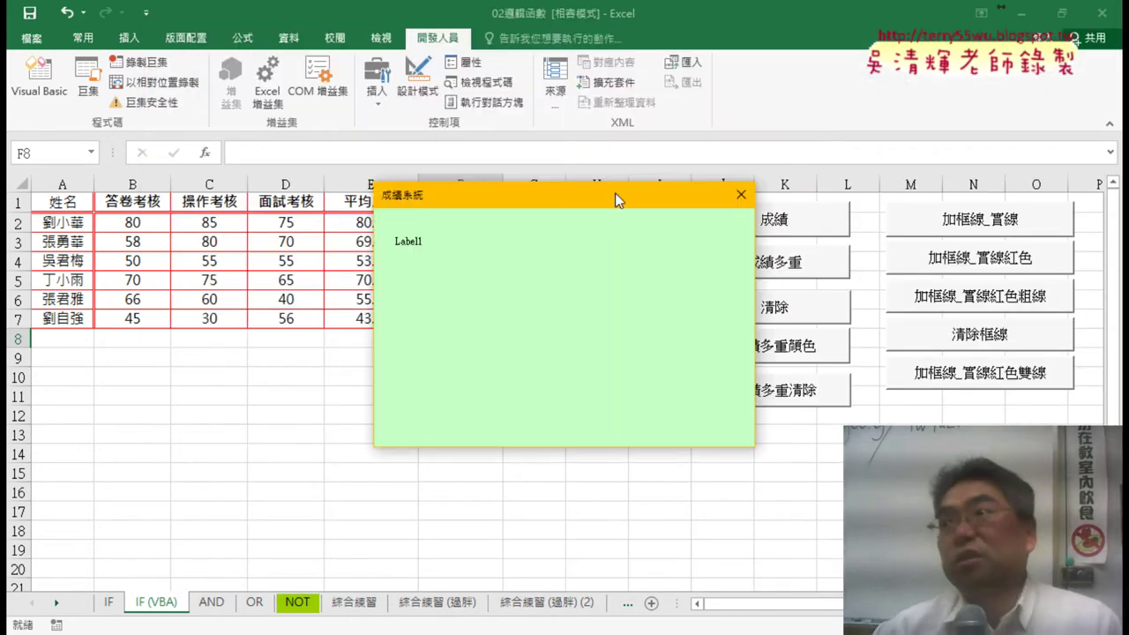
left_click(741, 194)
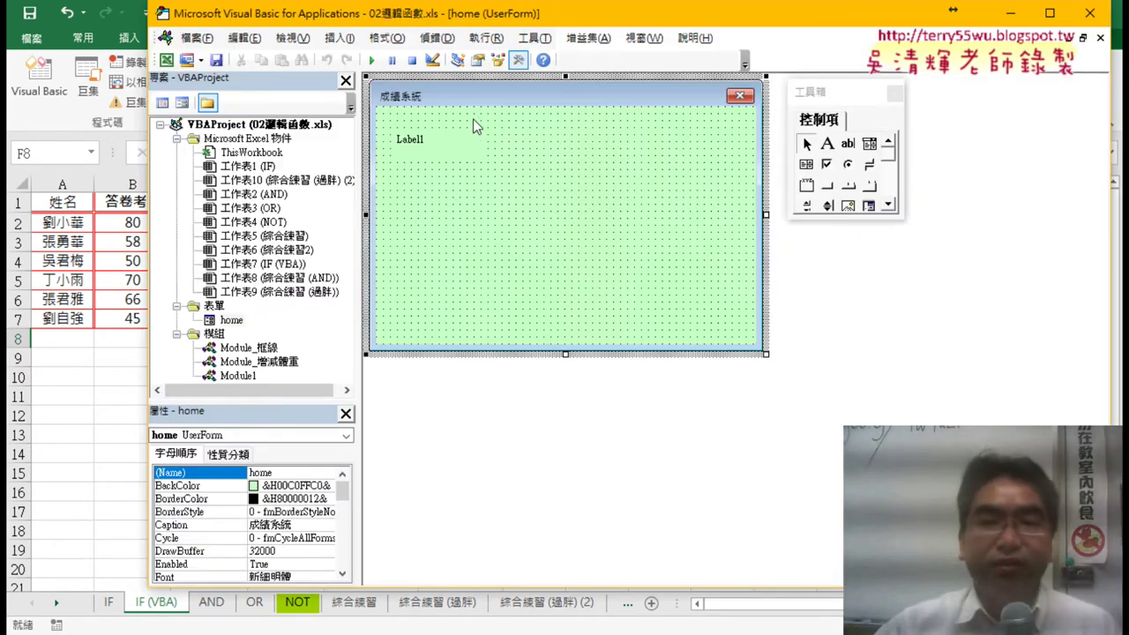
Select Label1 and change its Caption to 姓名 using the Chinese IME
left_click(465, 154)
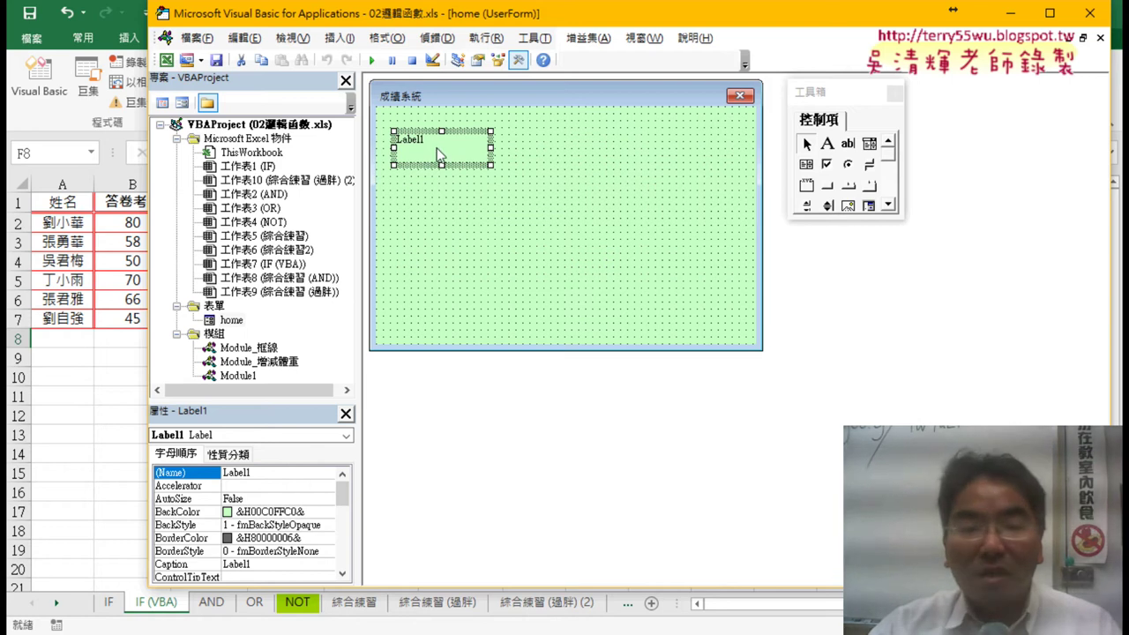
left_click_drag(281, 405, 282, 362)
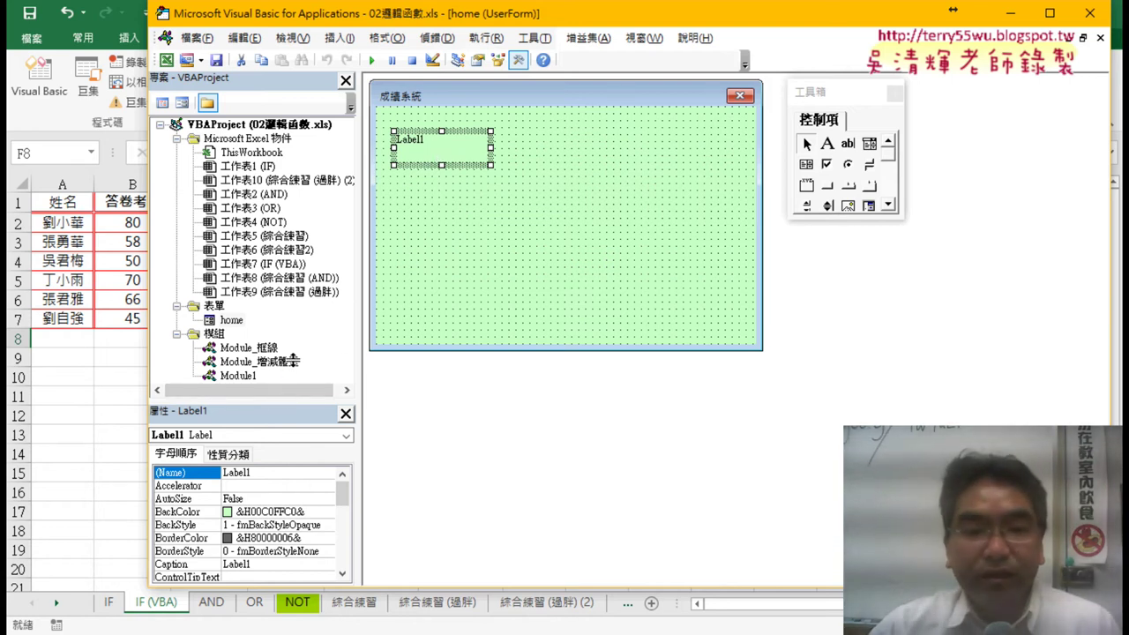
left_click(183, 523)
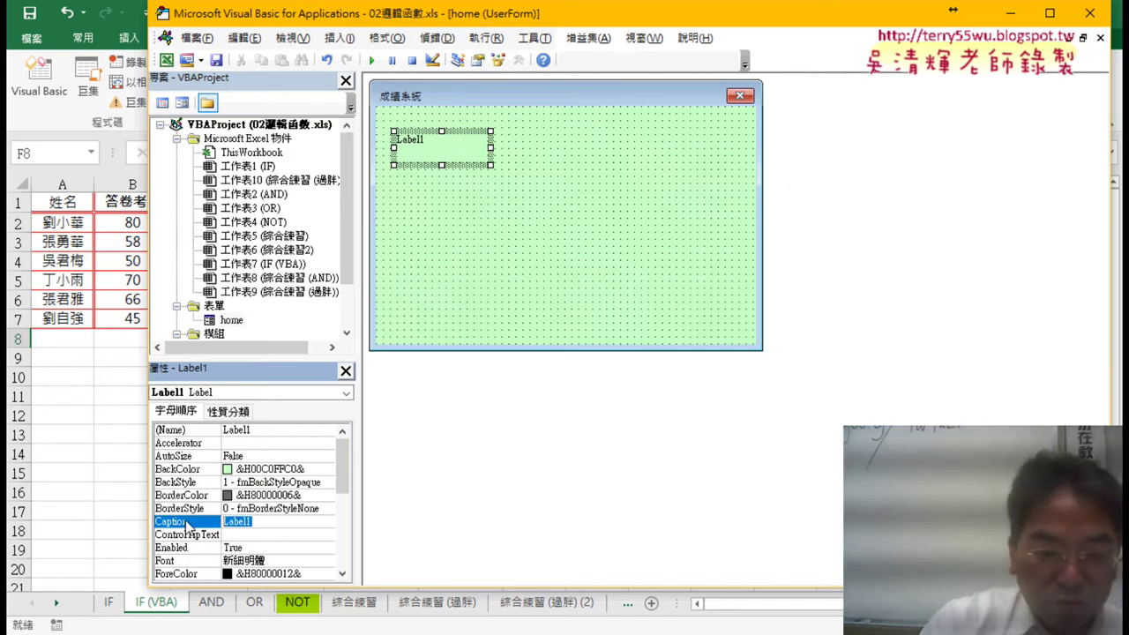
type("丁一")
type("性")
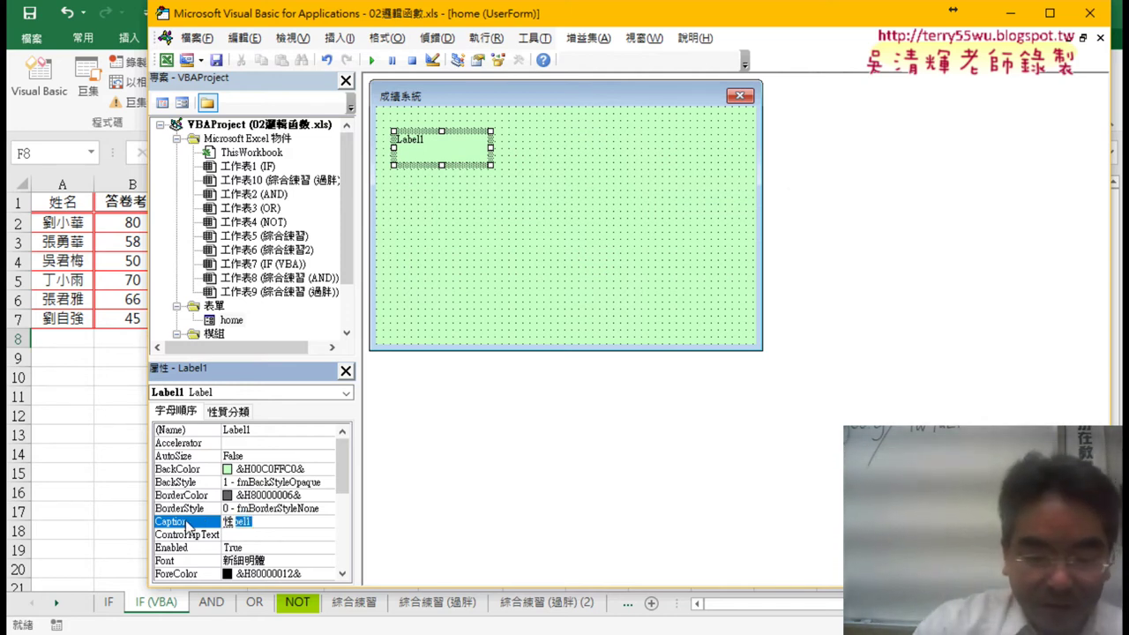
type("名1")
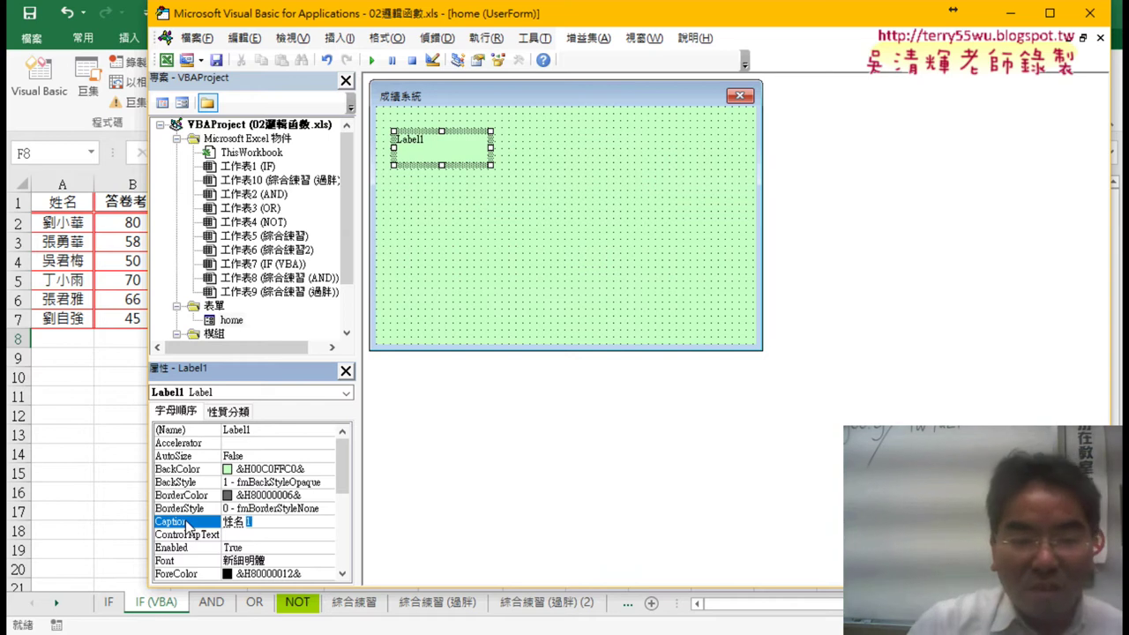
key("Down")
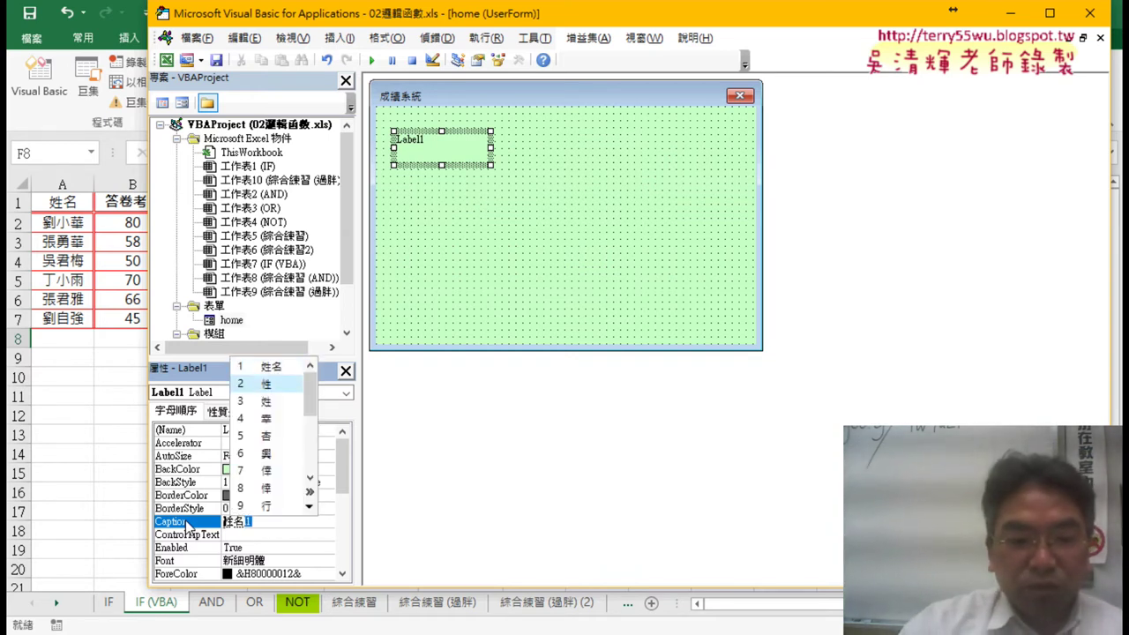
key("Up")
key("Return")
key("Return")
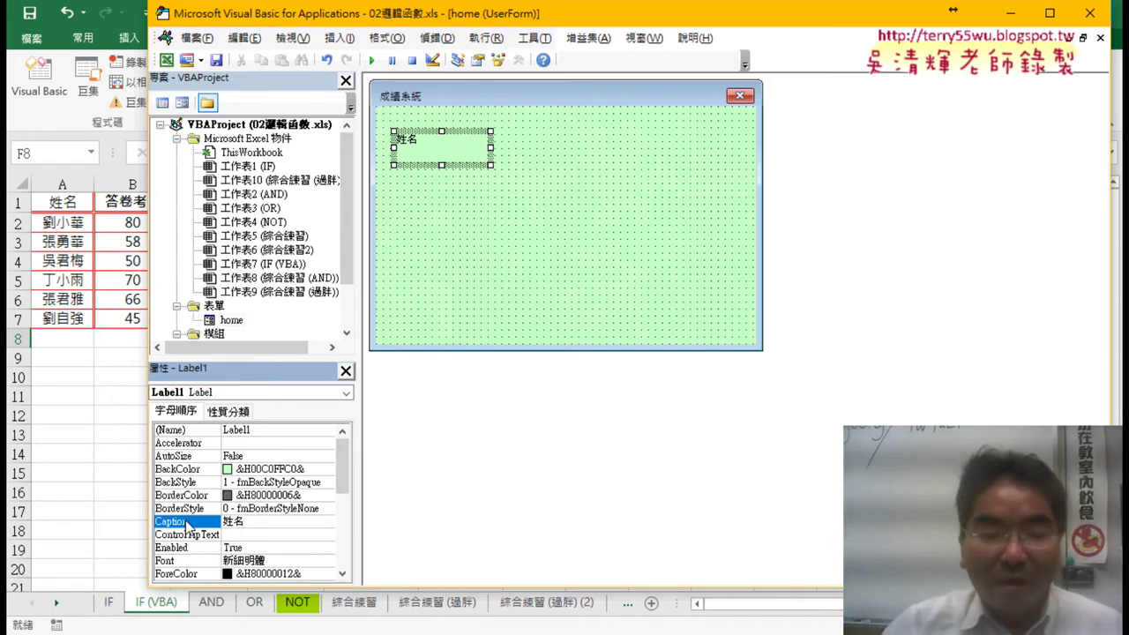
Scroll the Properties window to the label's Font property
left_click_drag(271, 359, 272, 330)
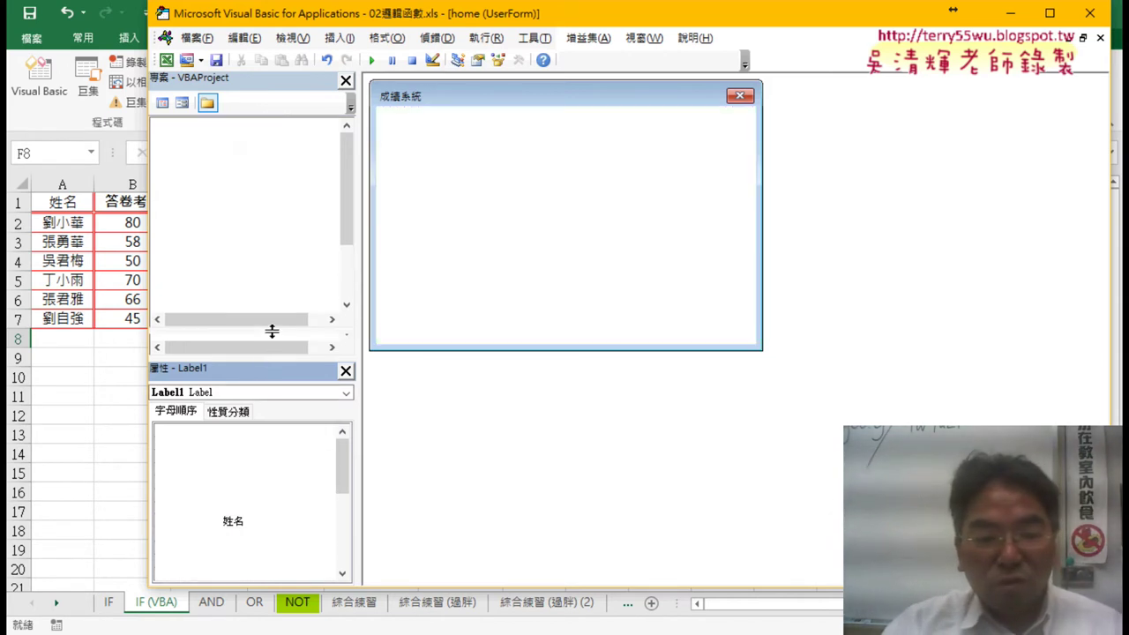
left_click(182, 534)
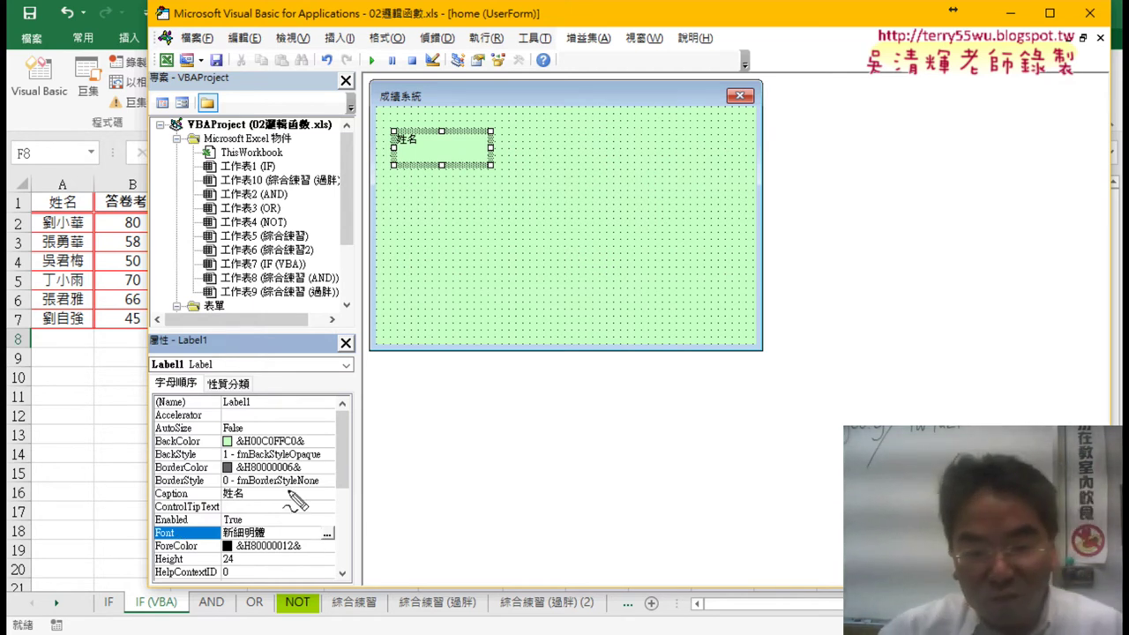
left_click_drag(338, 532, 339, 545)
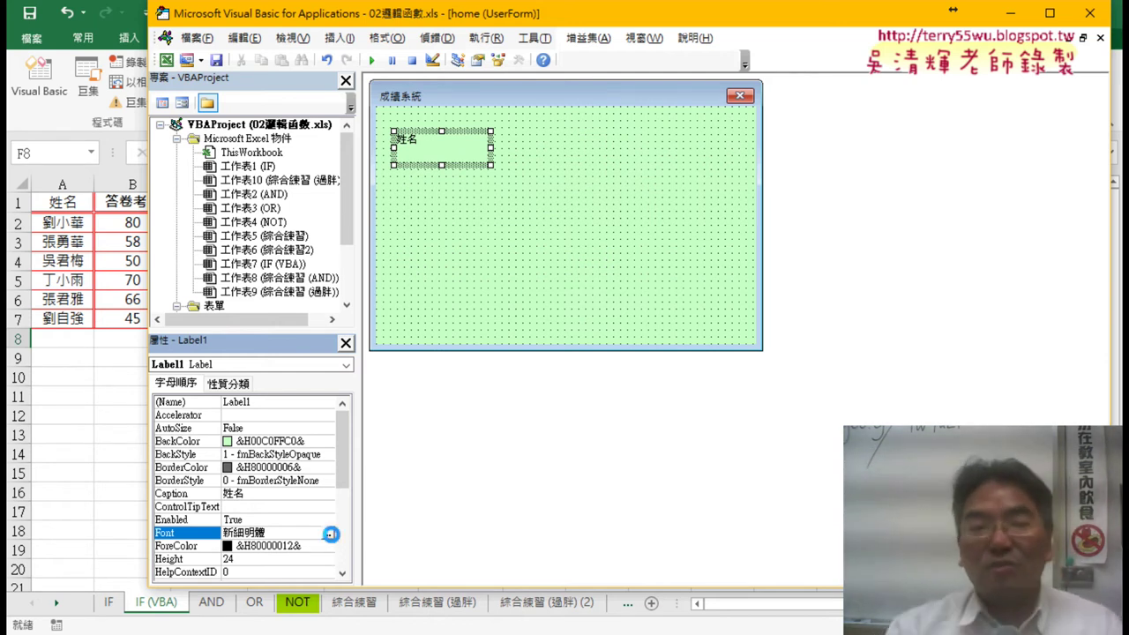
Set the 姓名 label's font to size 18, shorten it to height 18, and check the reference
left_click(328, 535)
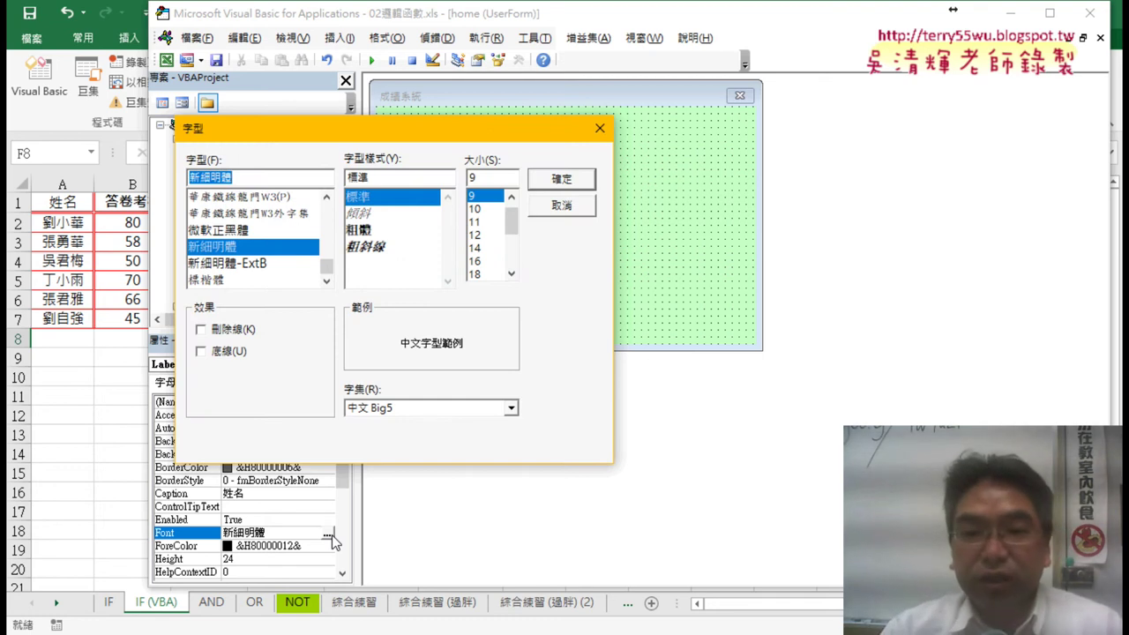
left_click(484, 276)
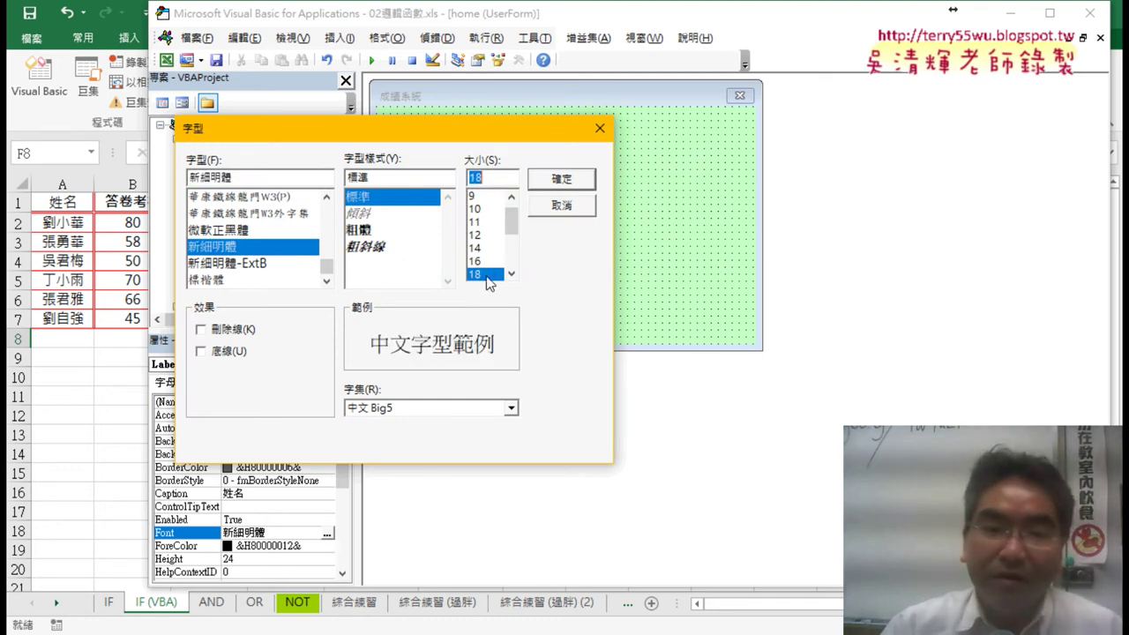
left_click(553, 185)
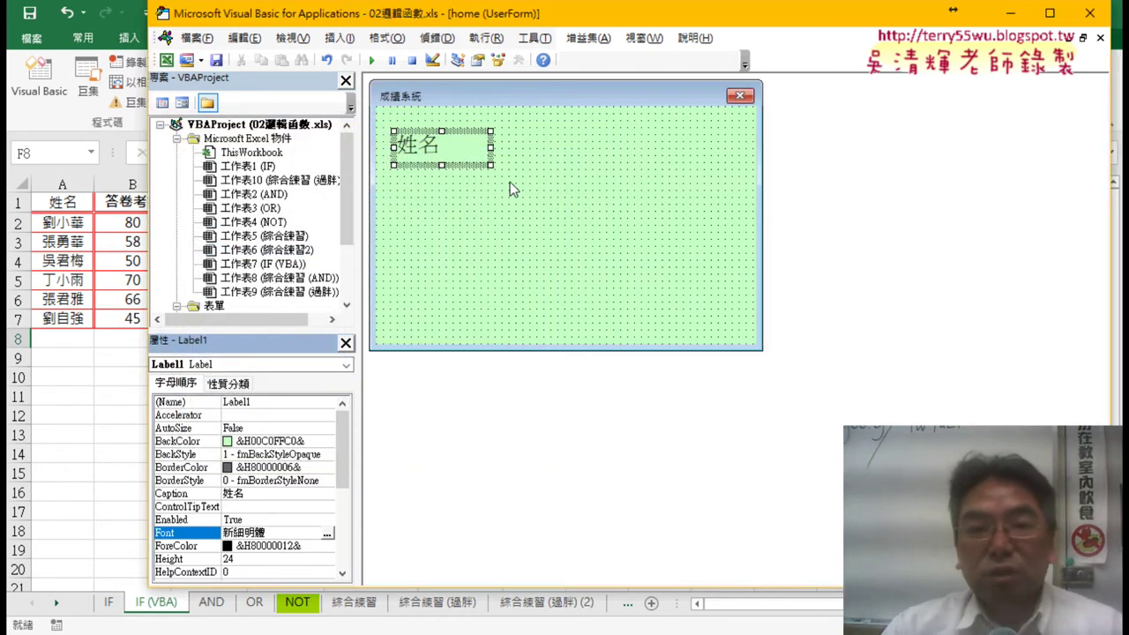
left_click(441, 157)
left_click_drag(442, 157, 442, 159)
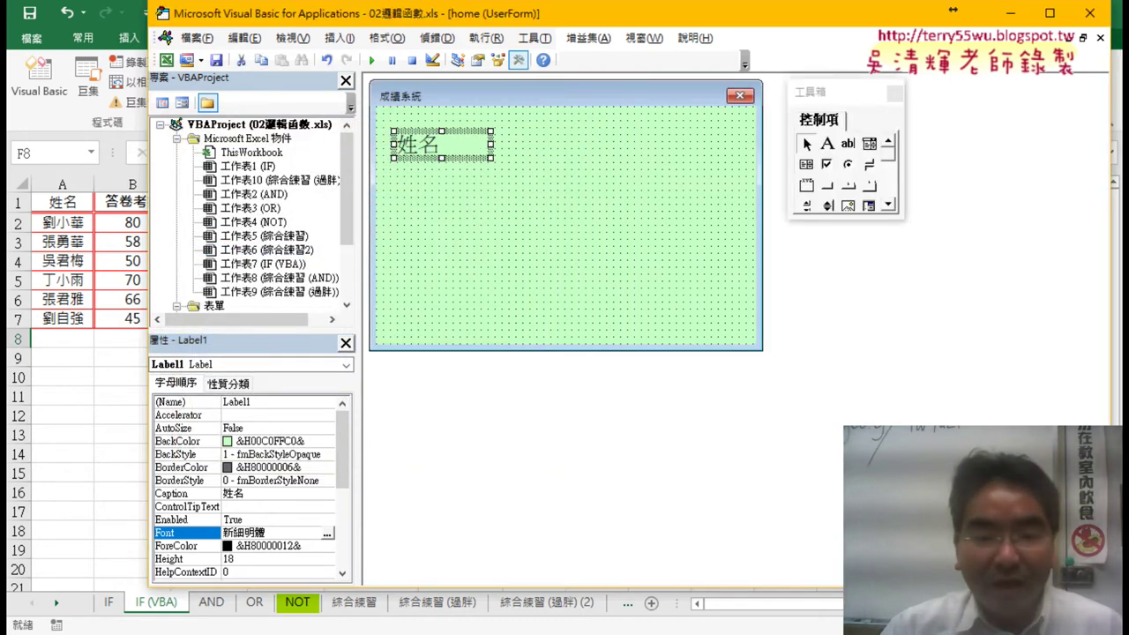
key("alt+Tab")
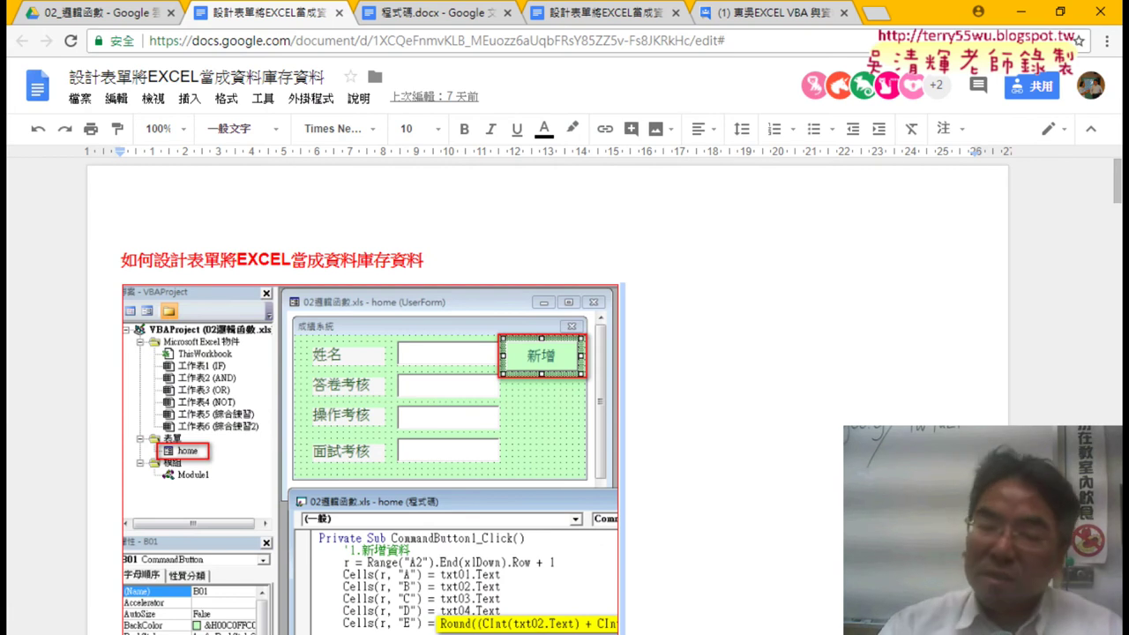
key("alt+Tab")
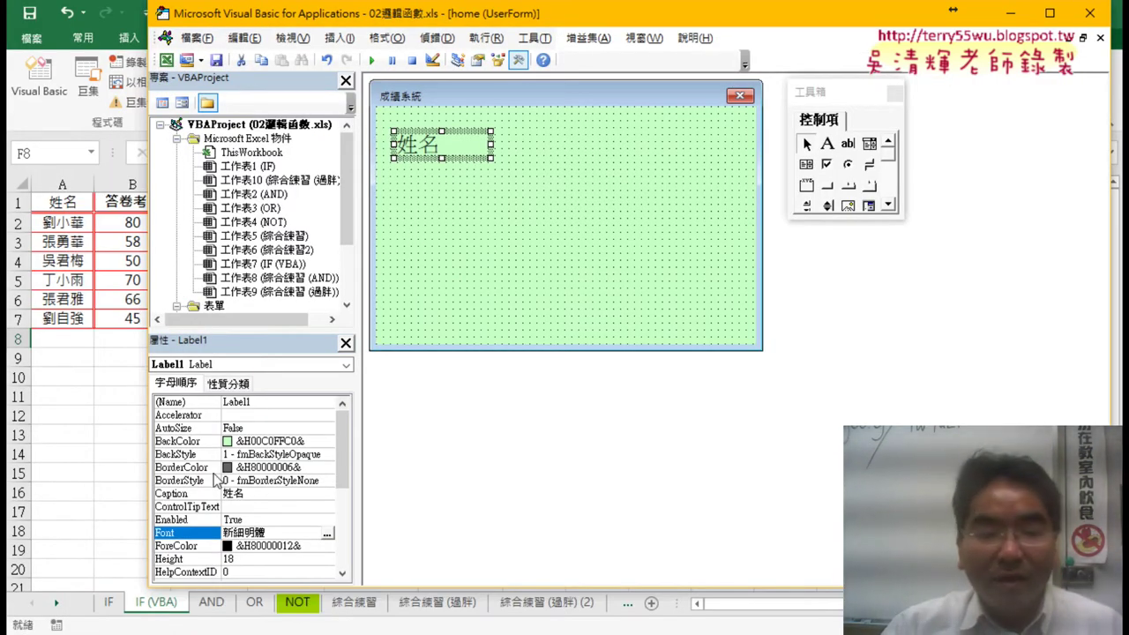
Set the 姓名 label's ForeColor to palette red &H000000FF&
left_click(186, 551)
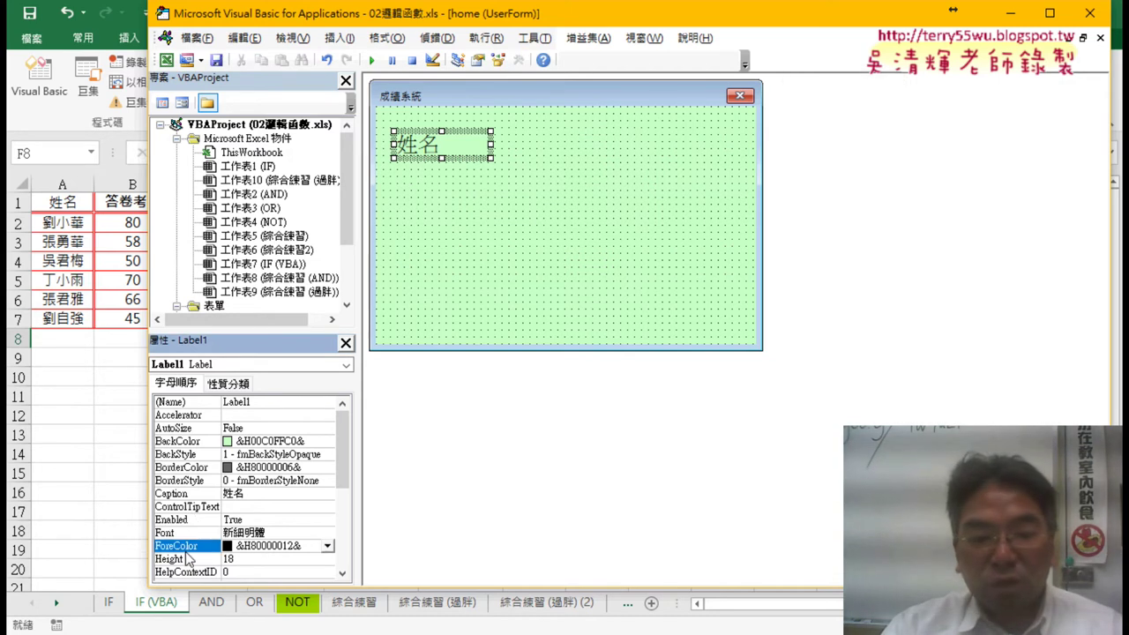
left_click(328, 547)
left_click(210, 403)
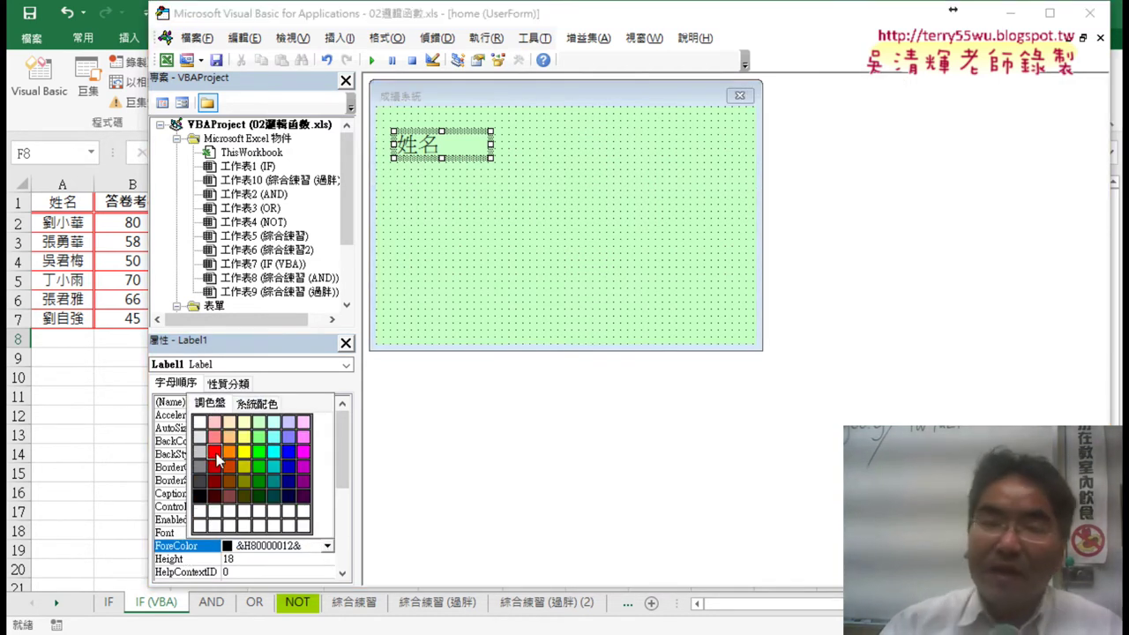
left_click(217, 453)
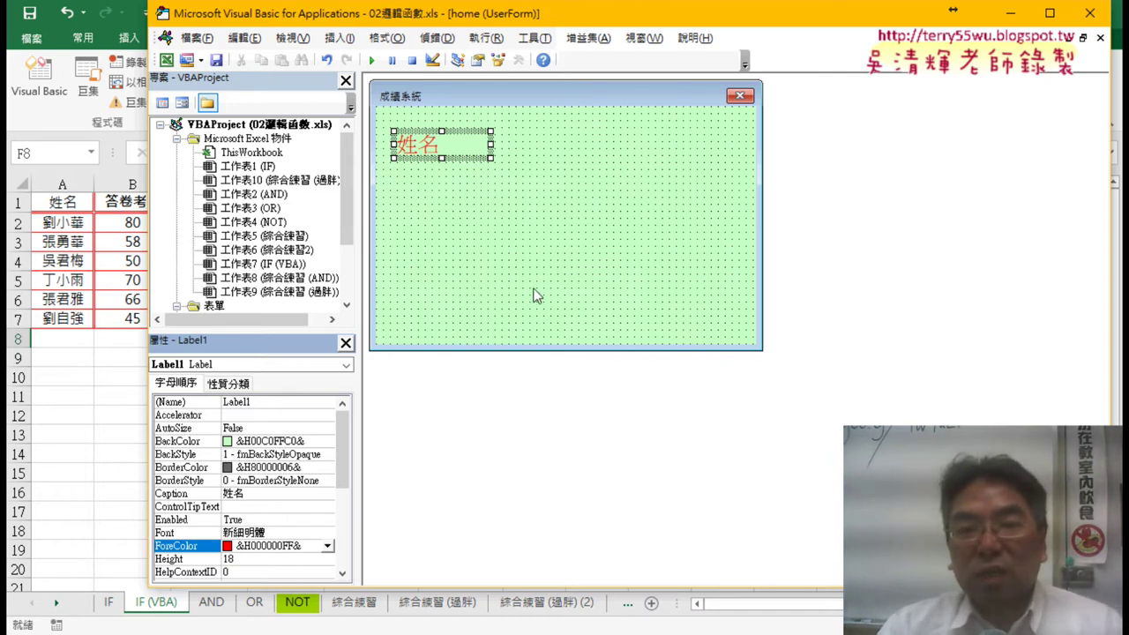
left_click(540, 250)
left_click(456, 160)
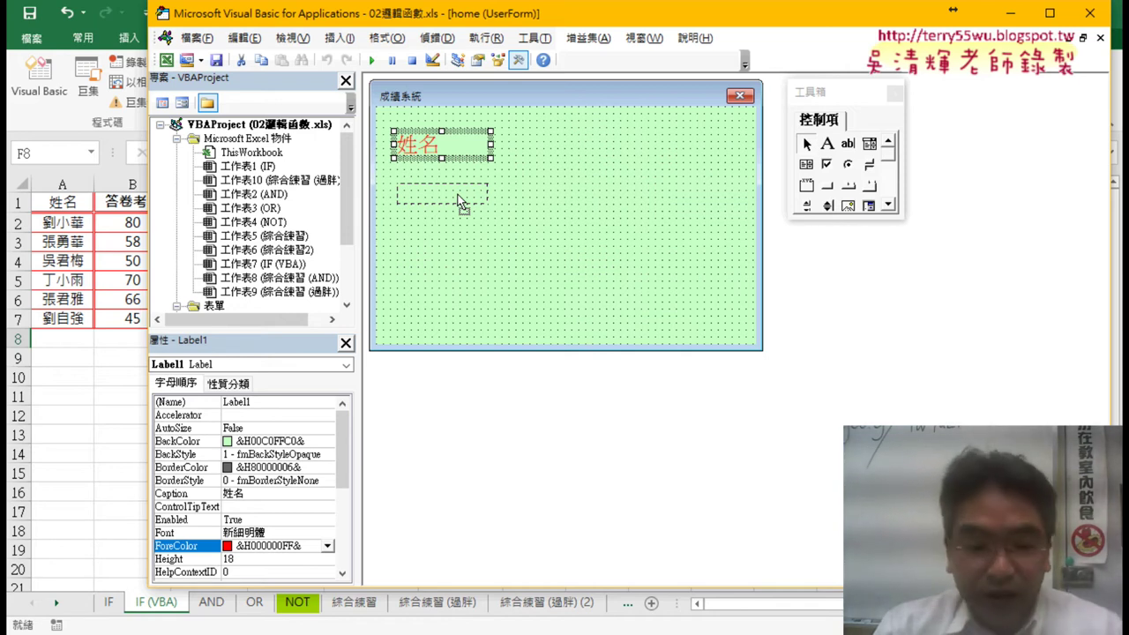
Copy the 姓名 label into a column of four, roughly align them, and select all four
left_click_drag(459, 195, 460, 240)
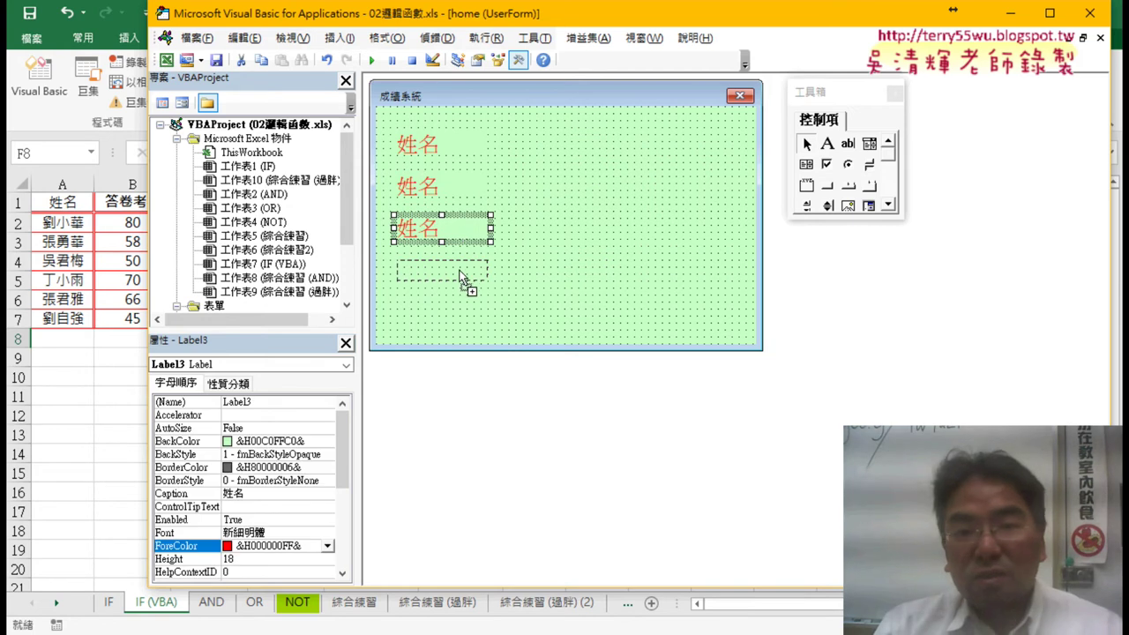
left_click(569, 281)
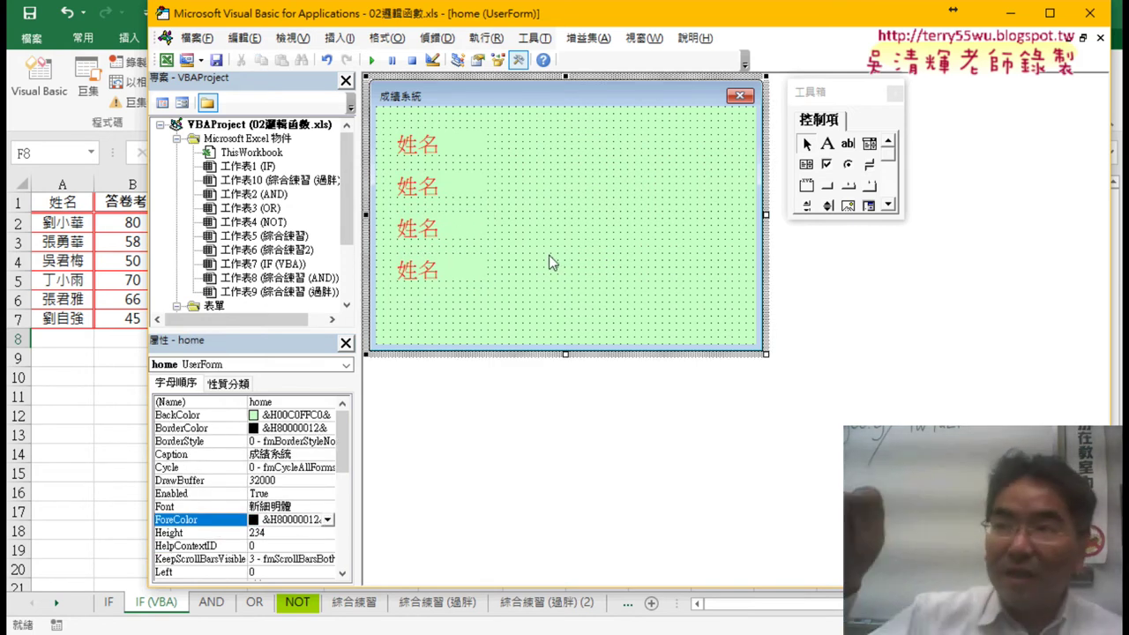
left_click(464, 191)
mouse_move(463, 190)
left_mouse_down()
mouse_move(478, 190)
mouse_move(459, 229)
left_mouse_up()
left_click(466, 221)
left_click_drag(466, 270, 480, 284)
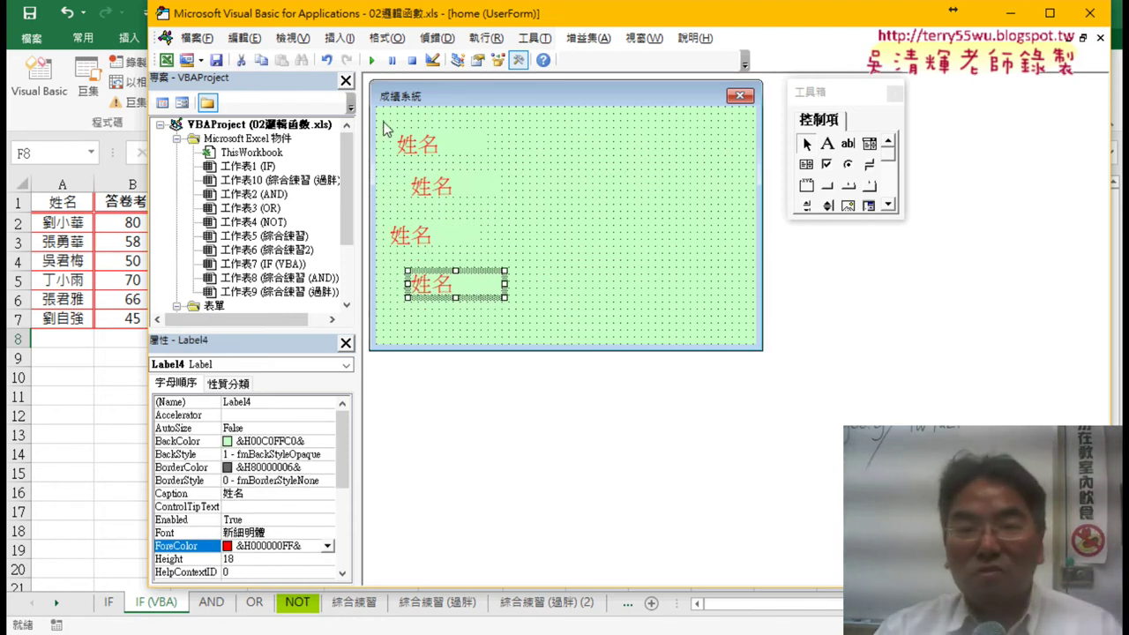
left_click_drag(386, 123, 533, 331)
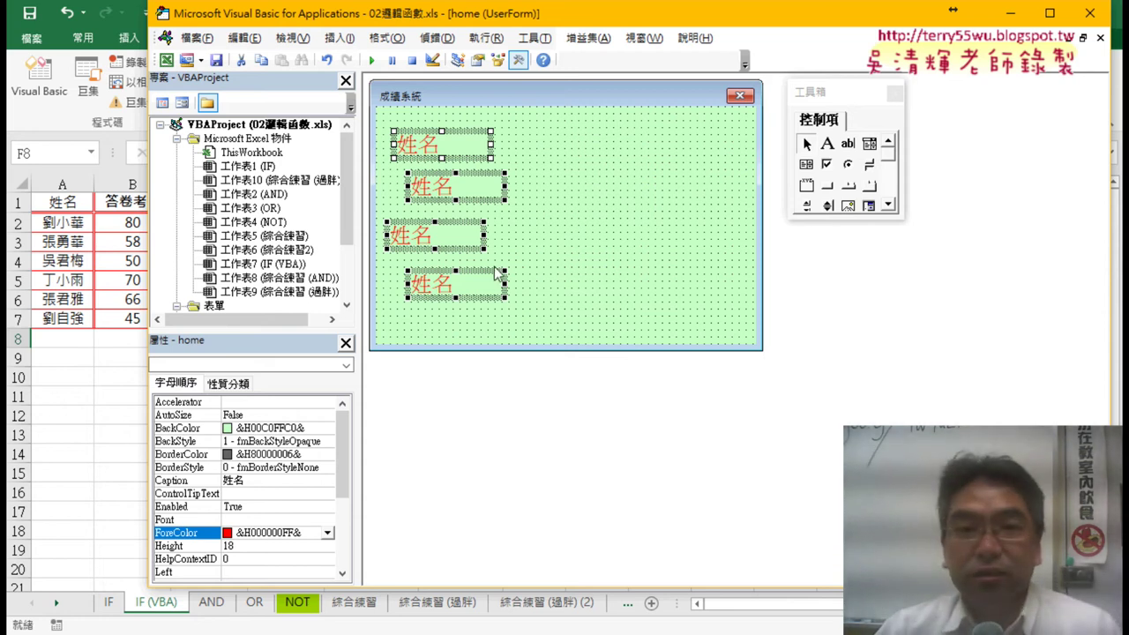
Select the four 姓名 labels, line up their left edges, and make their vertical spacing equal
left_click(399, 39)
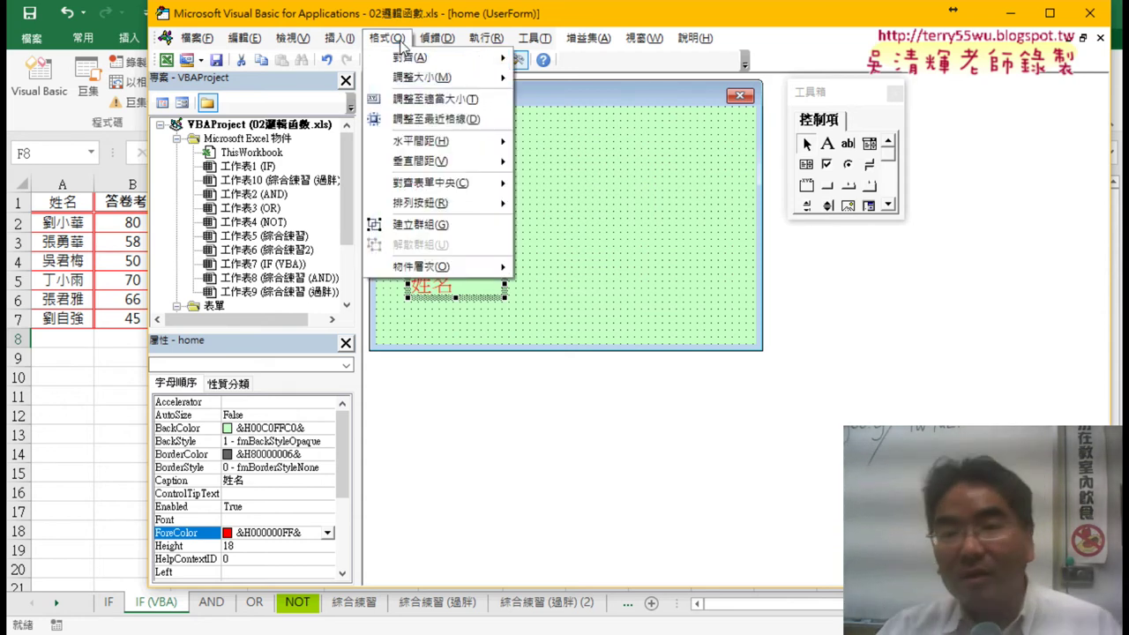
left_click(562, 154)
left_click_drag(432, 116, 437, 291)
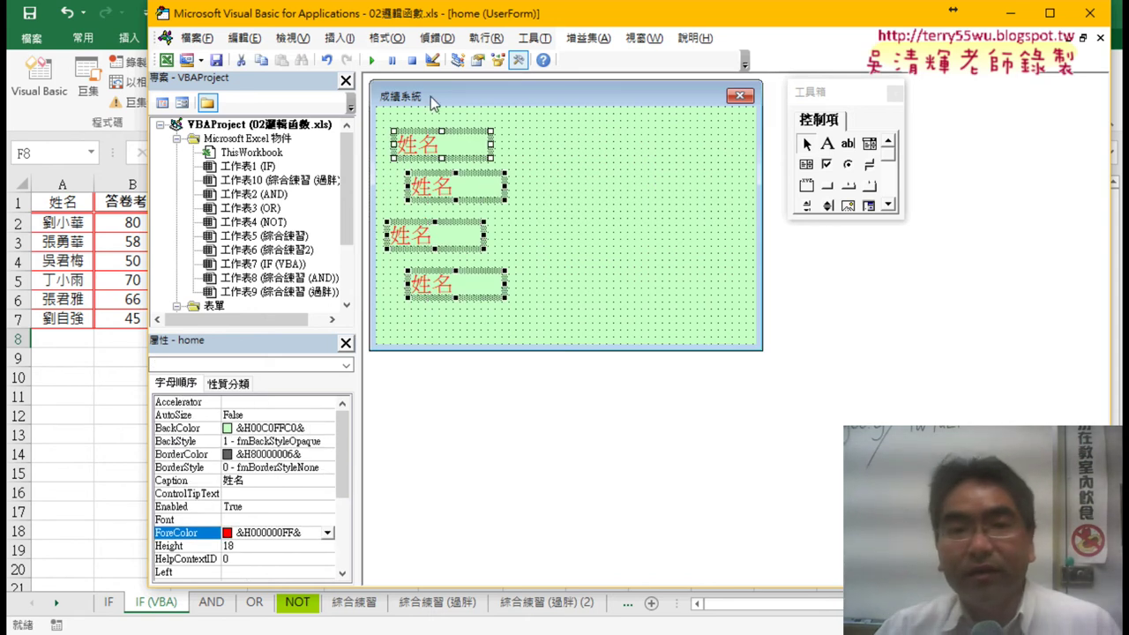
left_click(386, 39)
mouse_move(411, 58)
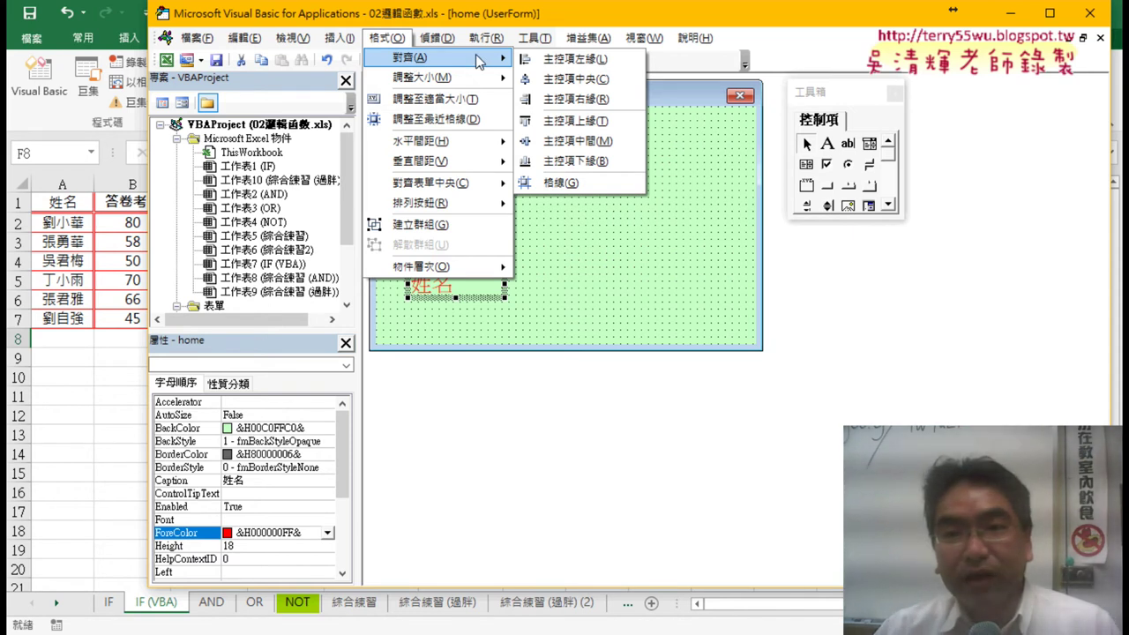
left_click(549, 60)
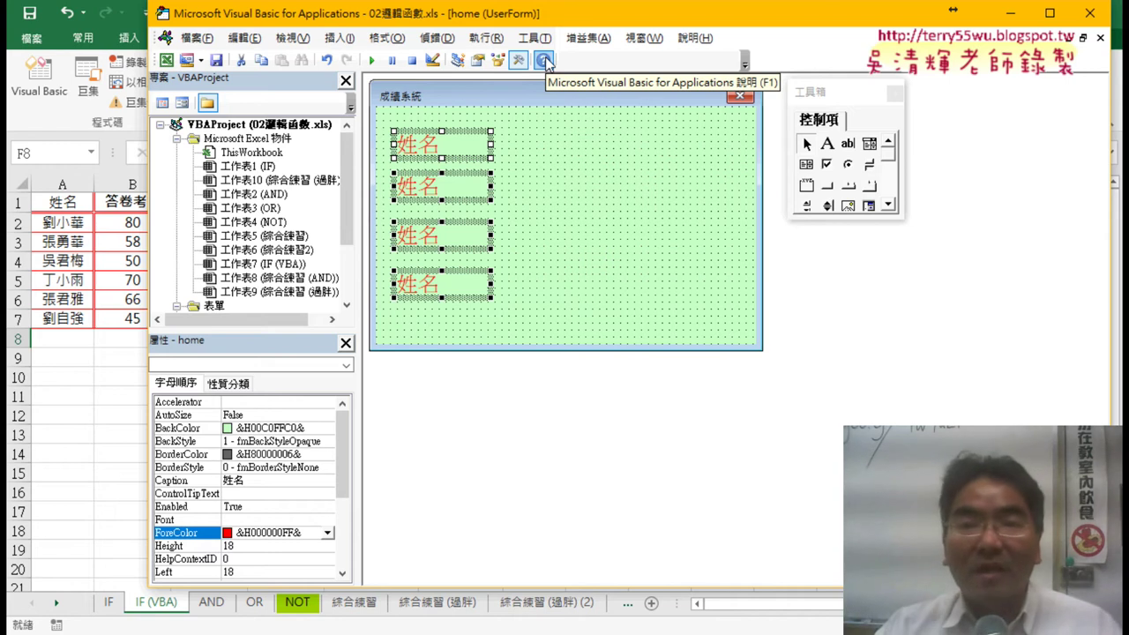
left_click(385, 38)
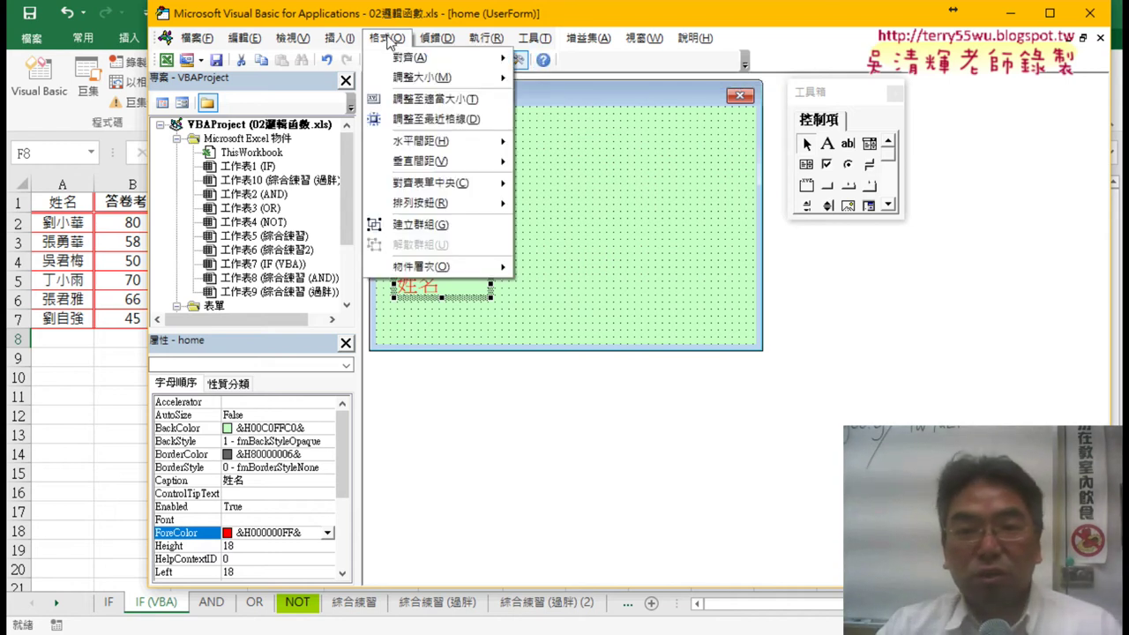
mouse_move(420, 162)
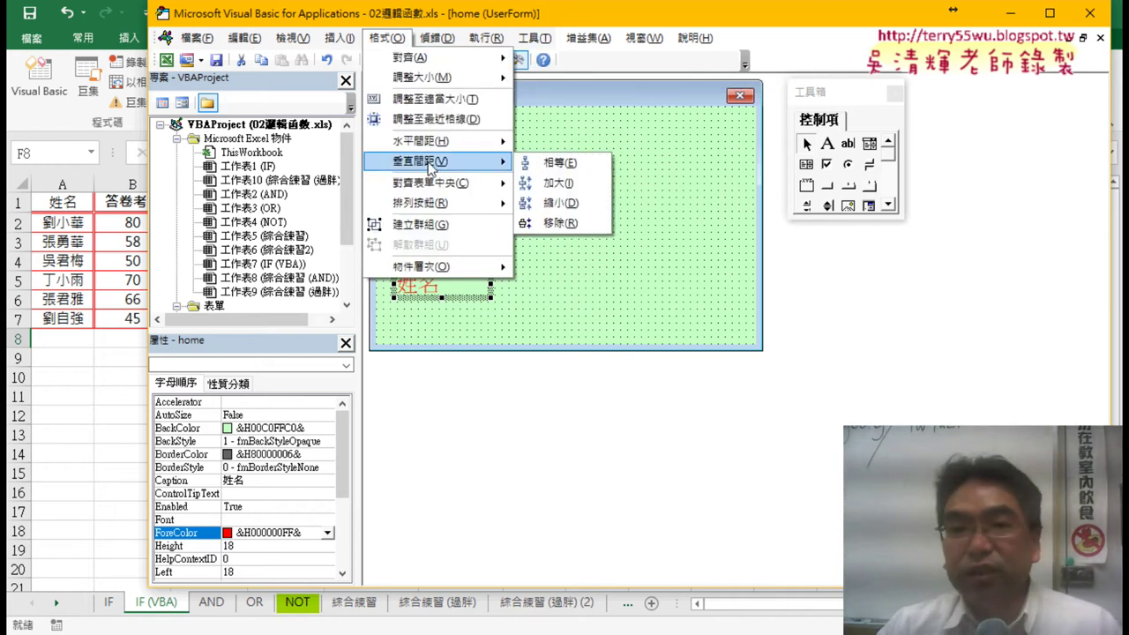
left_click(555, 164)
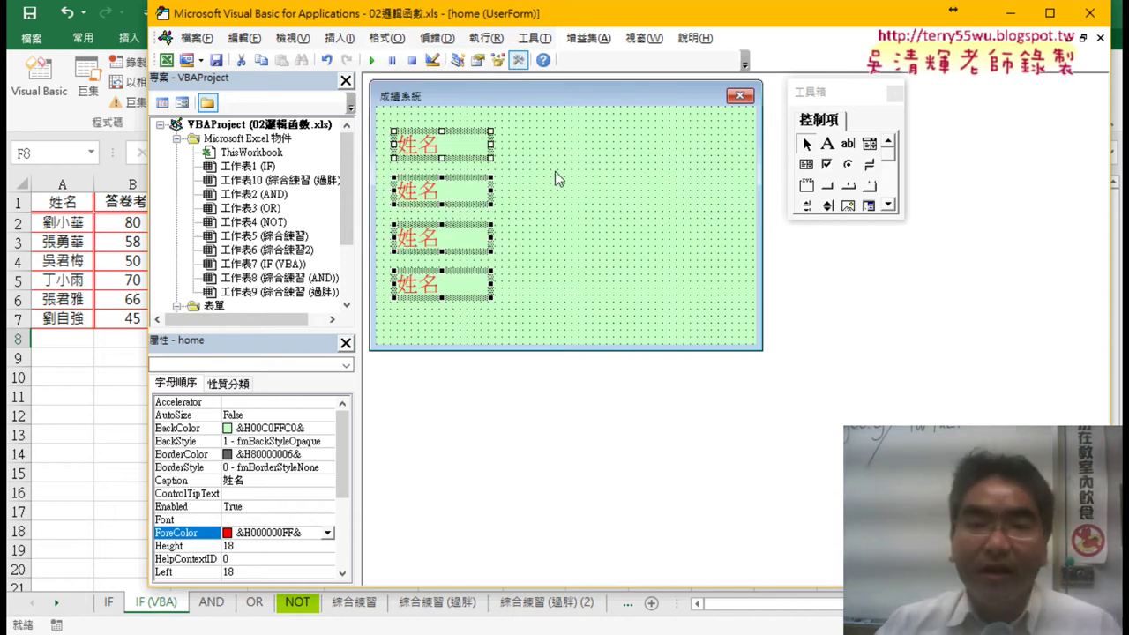
Clear the group selection and select only the second label
left_click(555, 173)
left_click(436, 189)
left_click(434, 249)
left_click(441, 172)
left_click(436, 197)
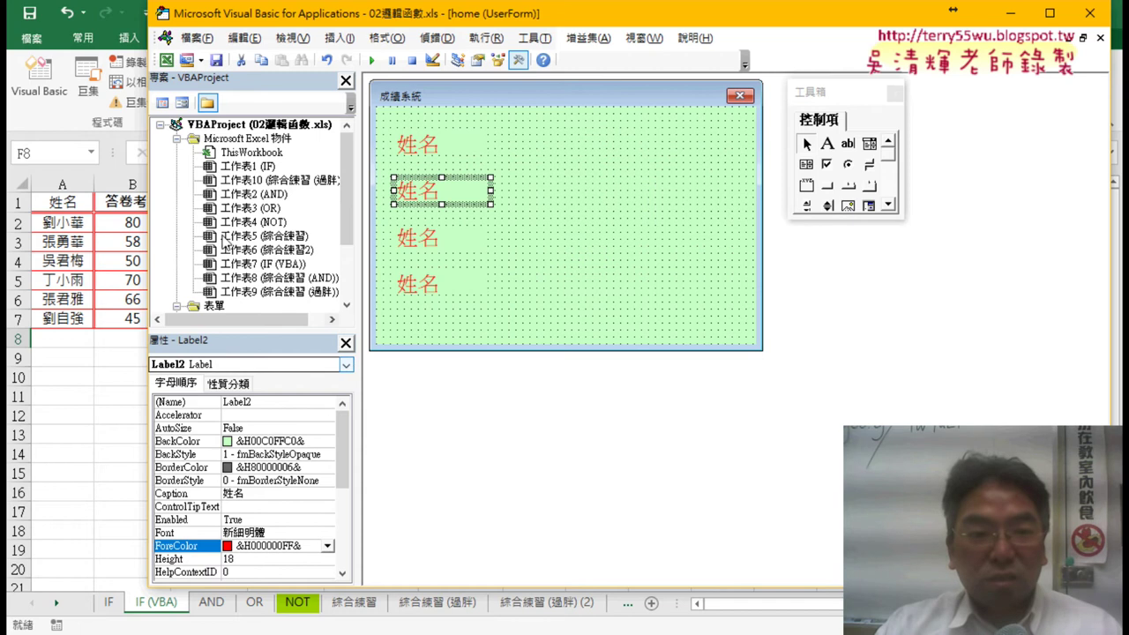
Check cell B1's header on the worksheet, then return to the form designer
key("alt+F11")
left_click(251, 153)
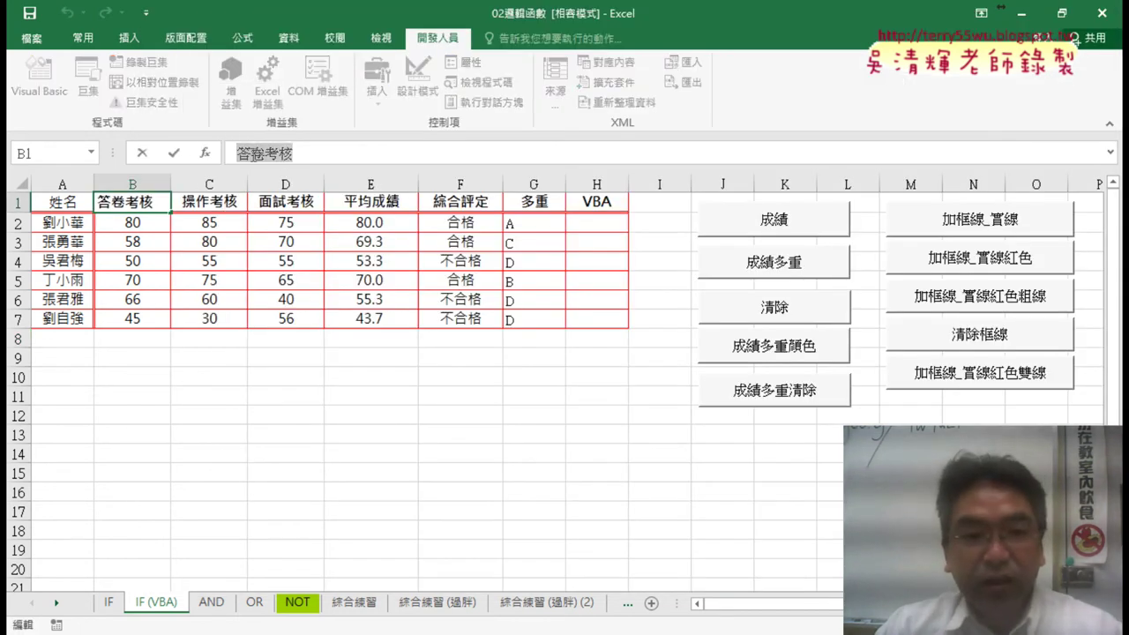
left_click(142, 154)
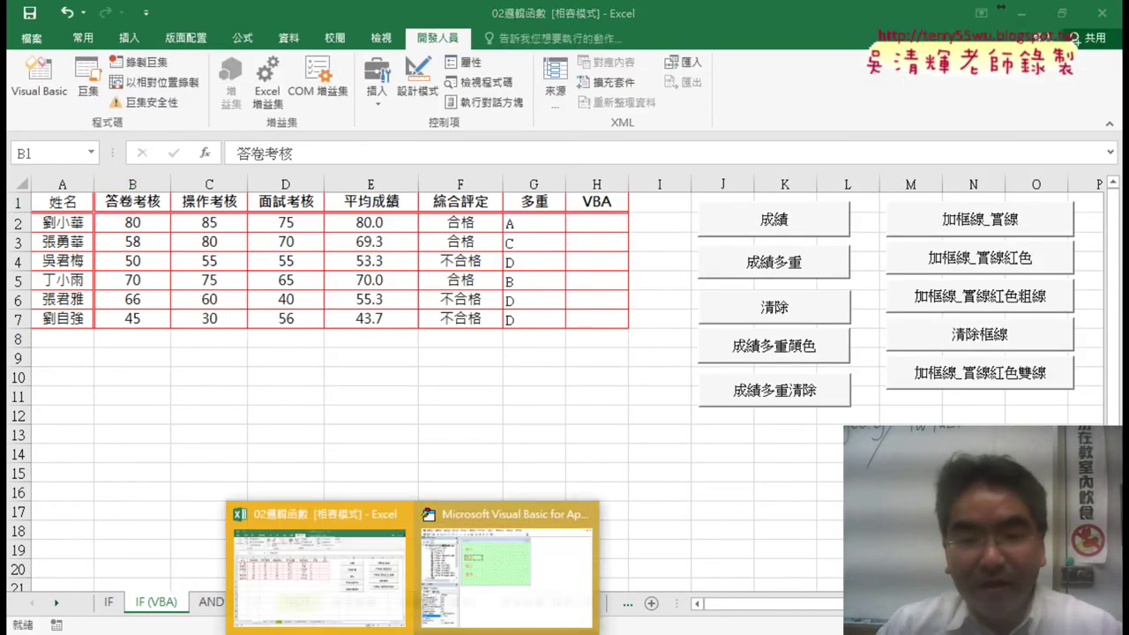
left_click(450, 594)
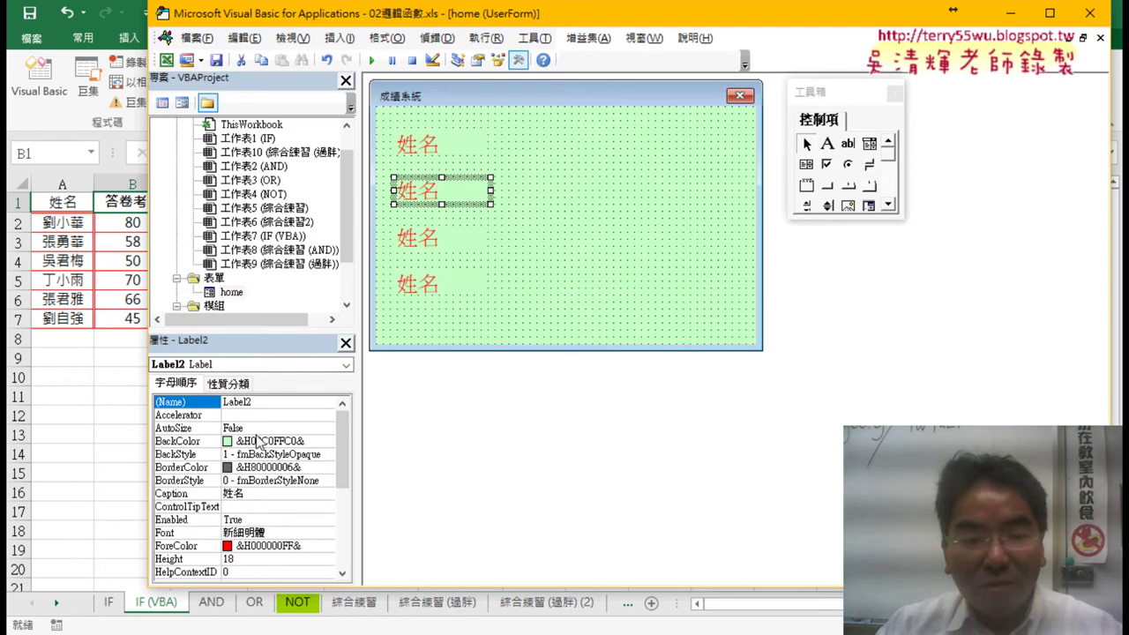
Paste 答卷考核 as the second label's Caption property and confirm it
left_click(234, 496)
type("答卷考核")
key("Return")
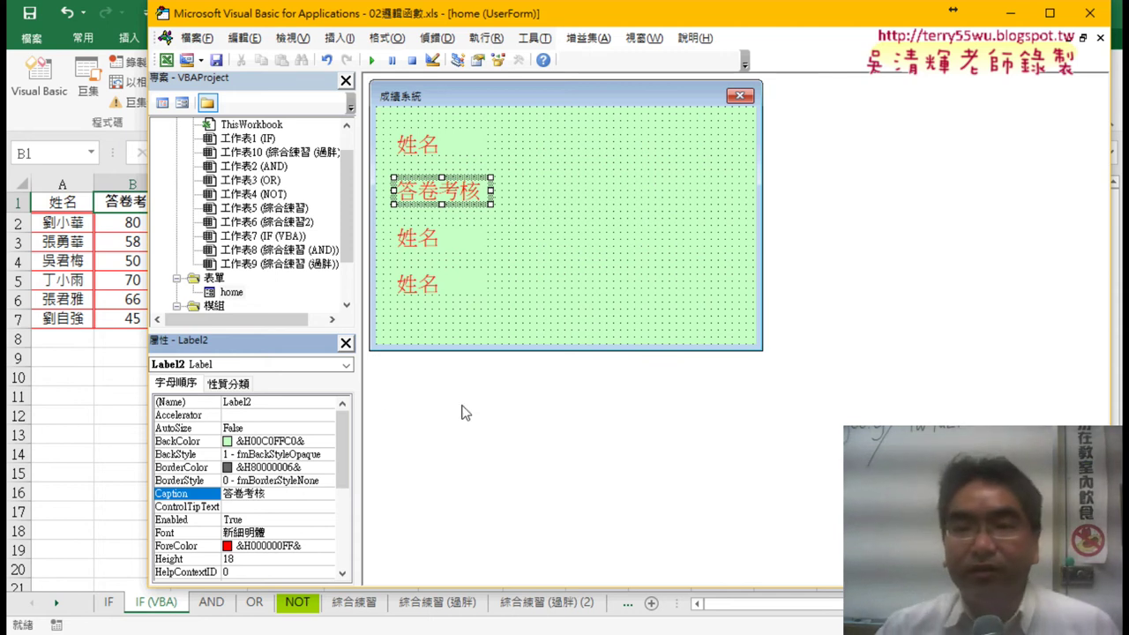
left_click(581, 216)
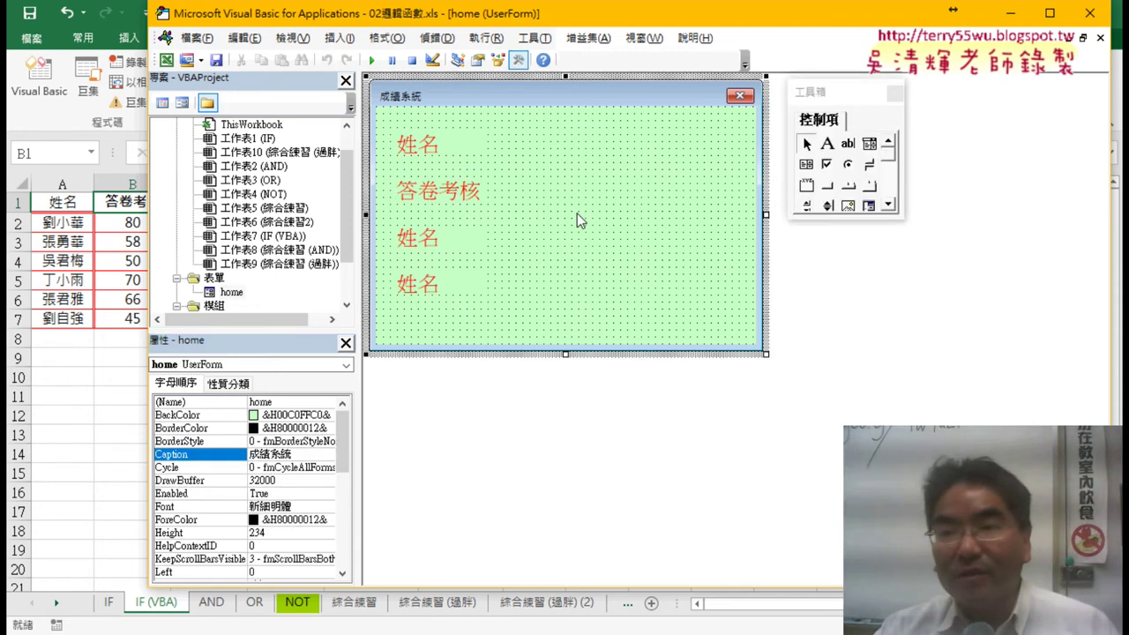
left_click(848, 148)
Draw a short text box to the right of the first 姓名 label
left_click_drag(517, 128, 597, 164)
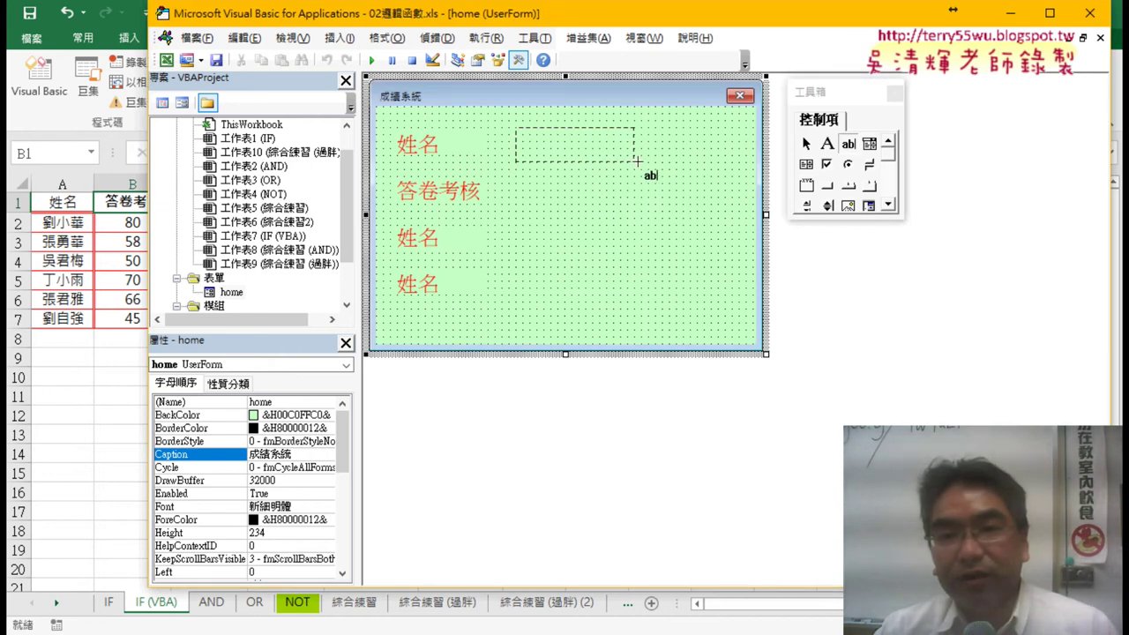
left_click_drag(637, 160, 637, 163)
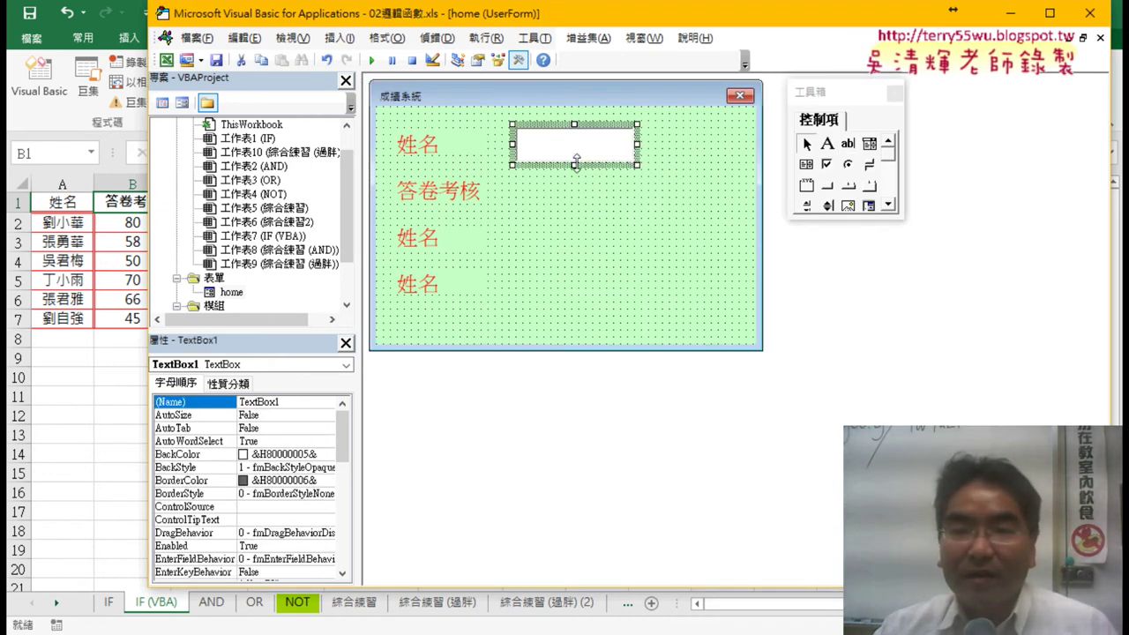
left_click_drag(576, 154, 576, 157)
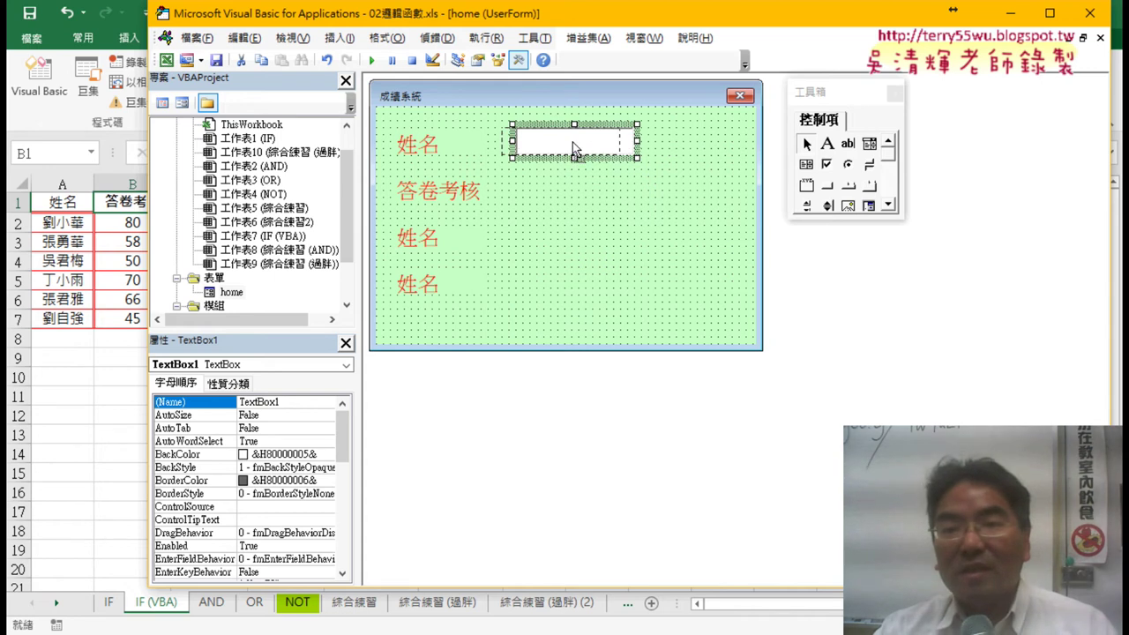
left_click(676, 174)
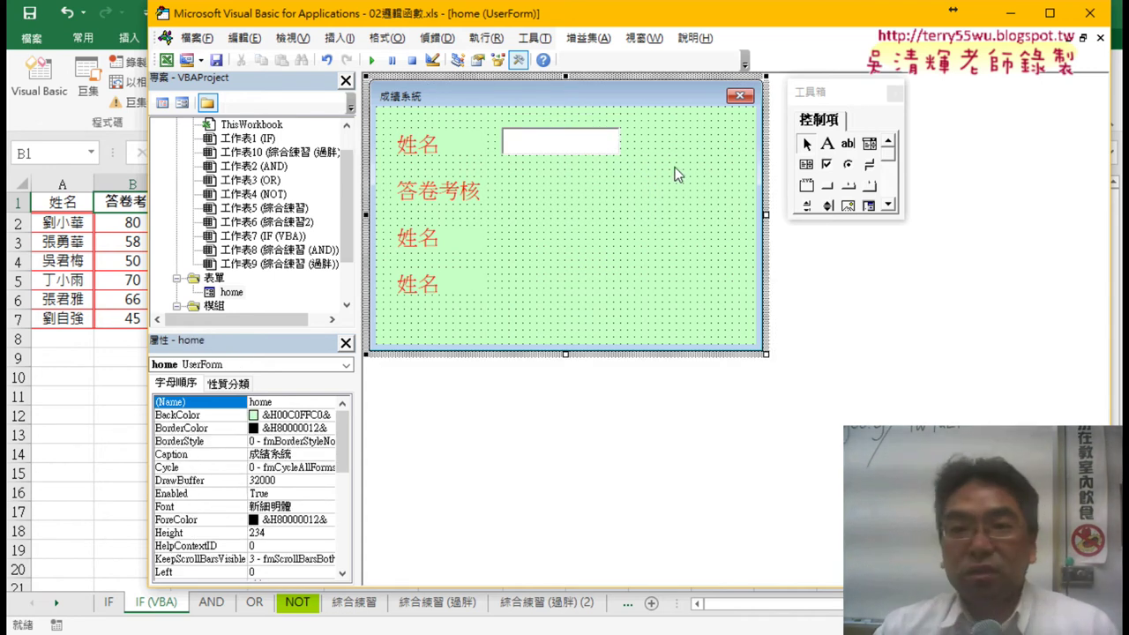
Copy the text box beside 答卷考核 and the last two labels, then select all four boxes
left_click_drag(559, 146, 557, 195)
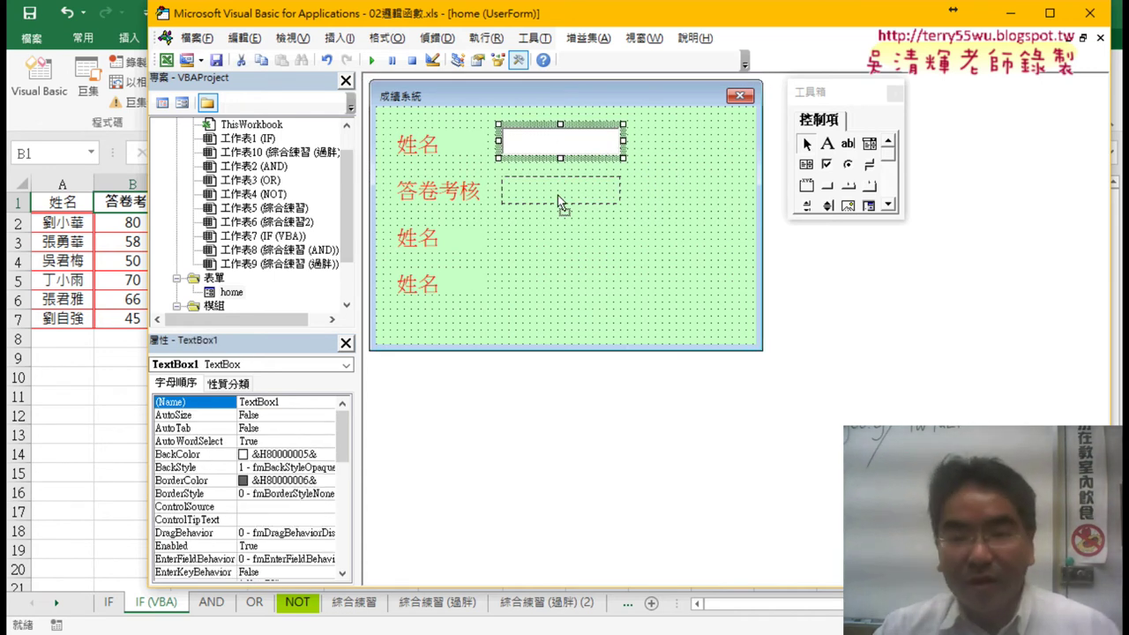
left_click_drag(558, 195, 557, 195)
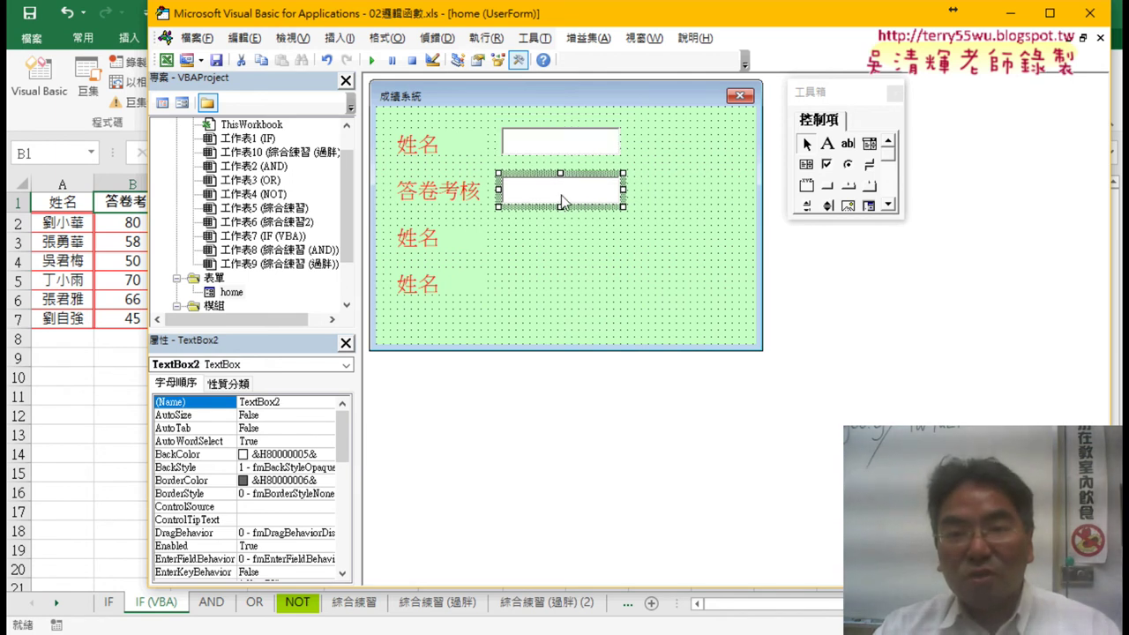
left_click_drag(577, 251, 578, 283)
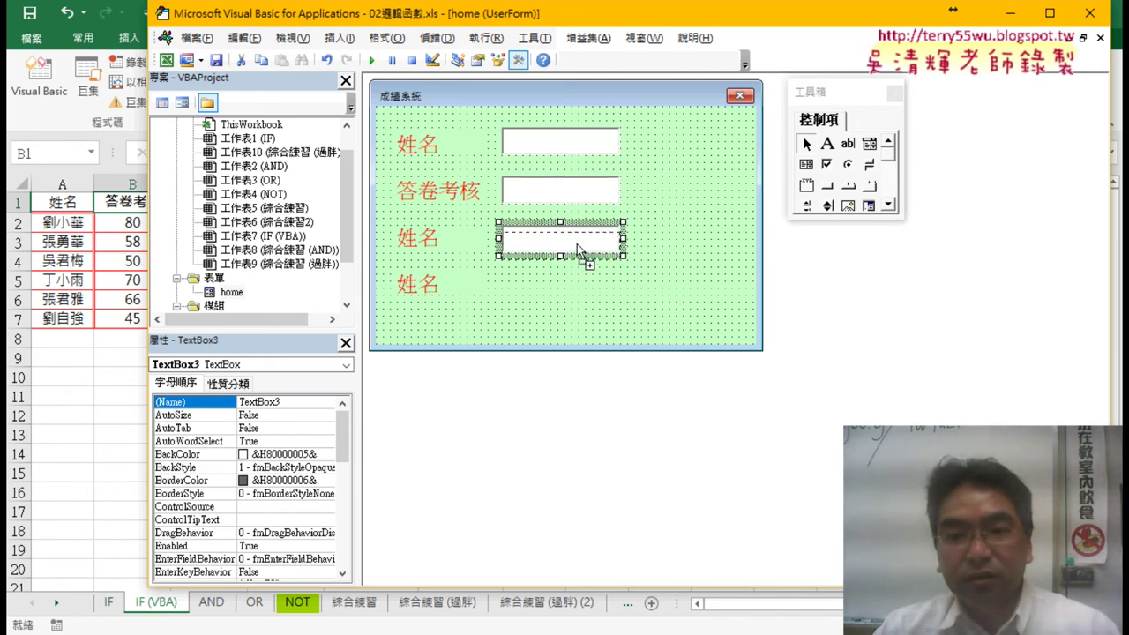
left_click(691, 296)
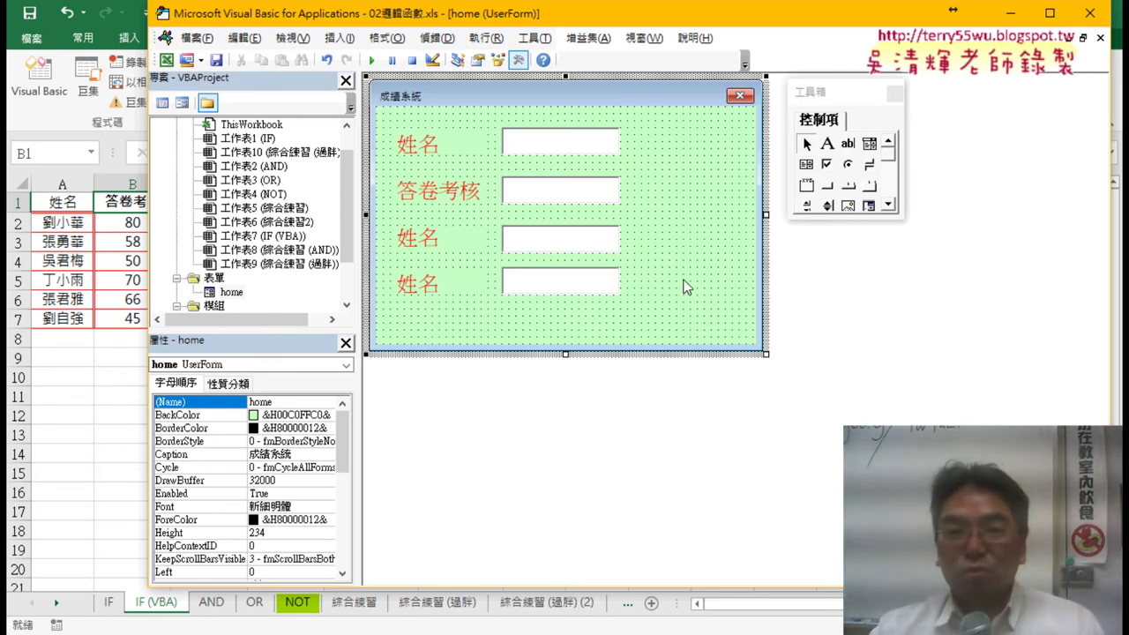
left_click_drag(553, 114, 576, 275)
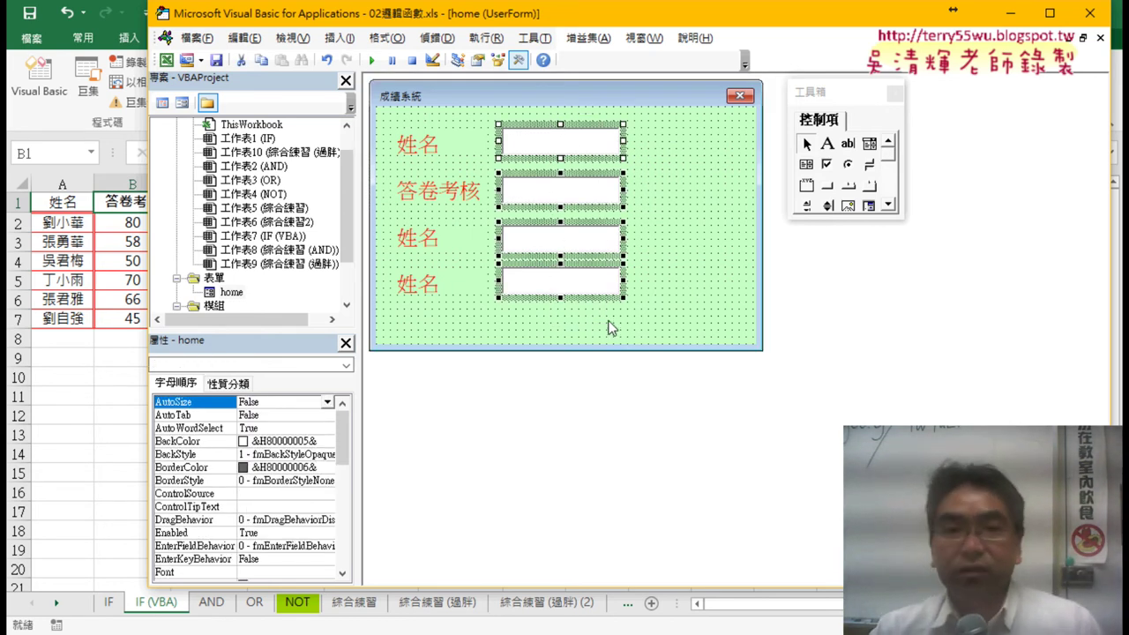
Left-align the four text boxes, make their vertical gaps equal, and widen the form slightly
left_click(385, 38)
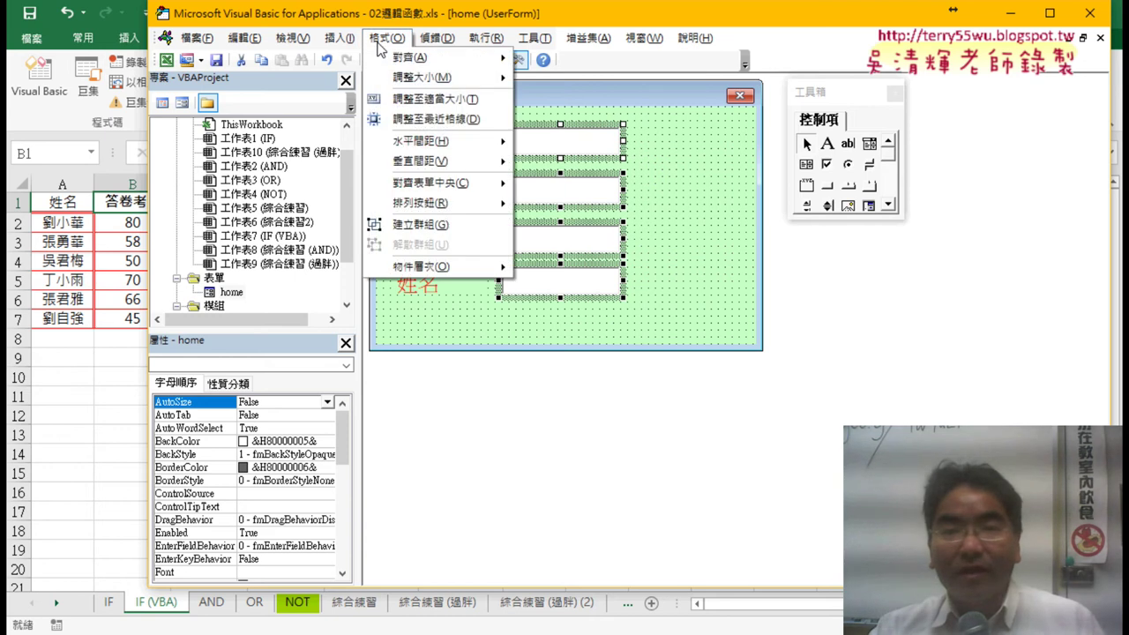
left_click(554, 57)
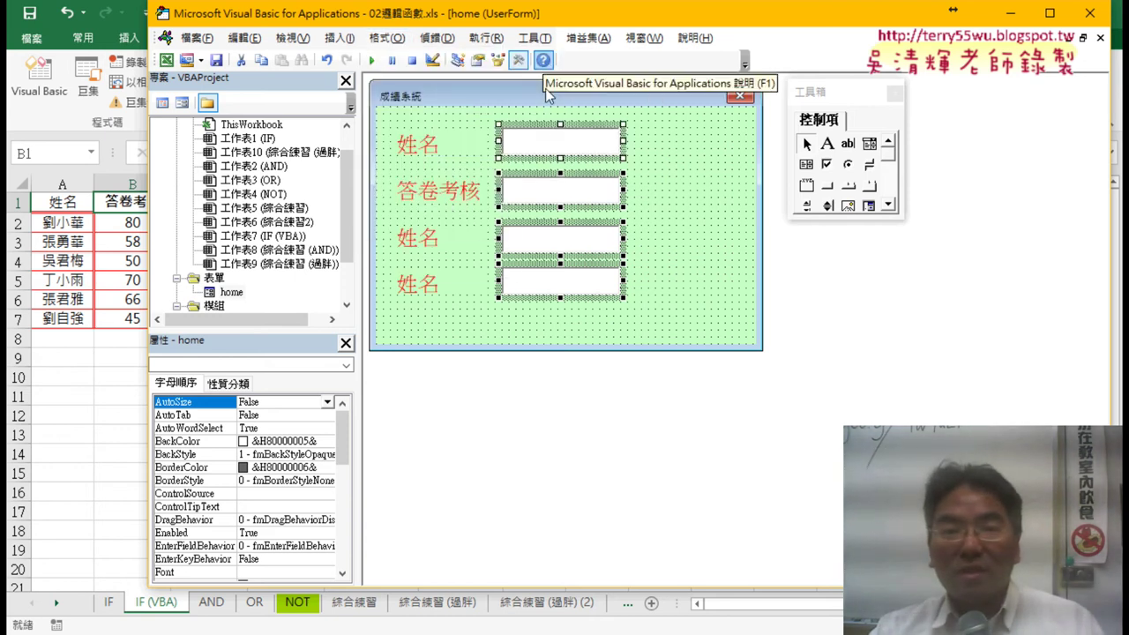
left_click(376, 39)
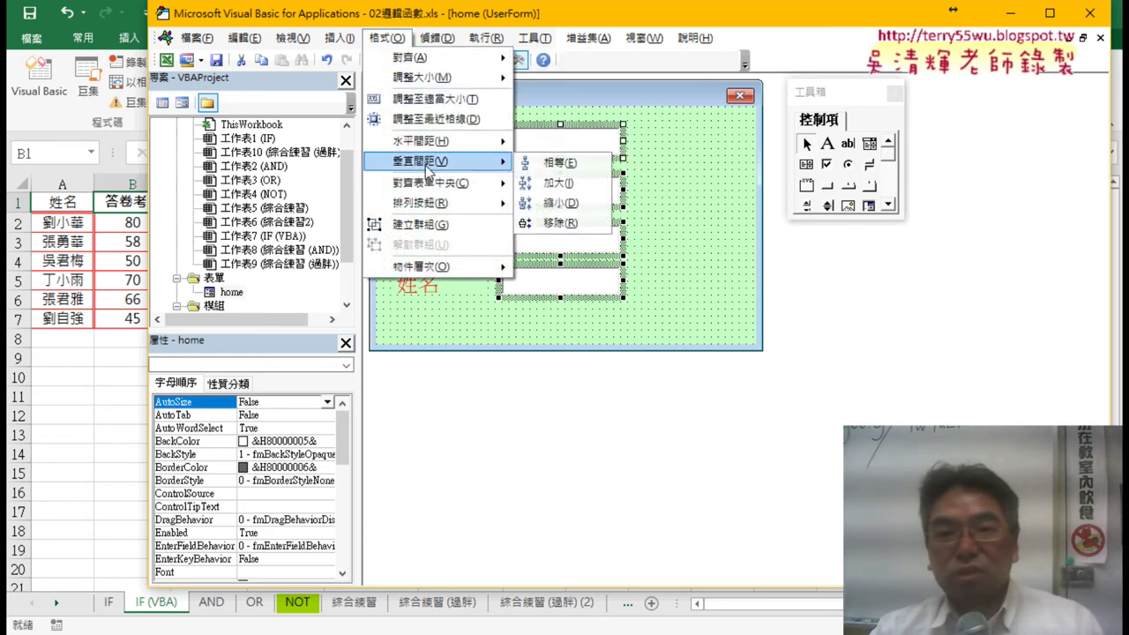
left_click(549, 167)
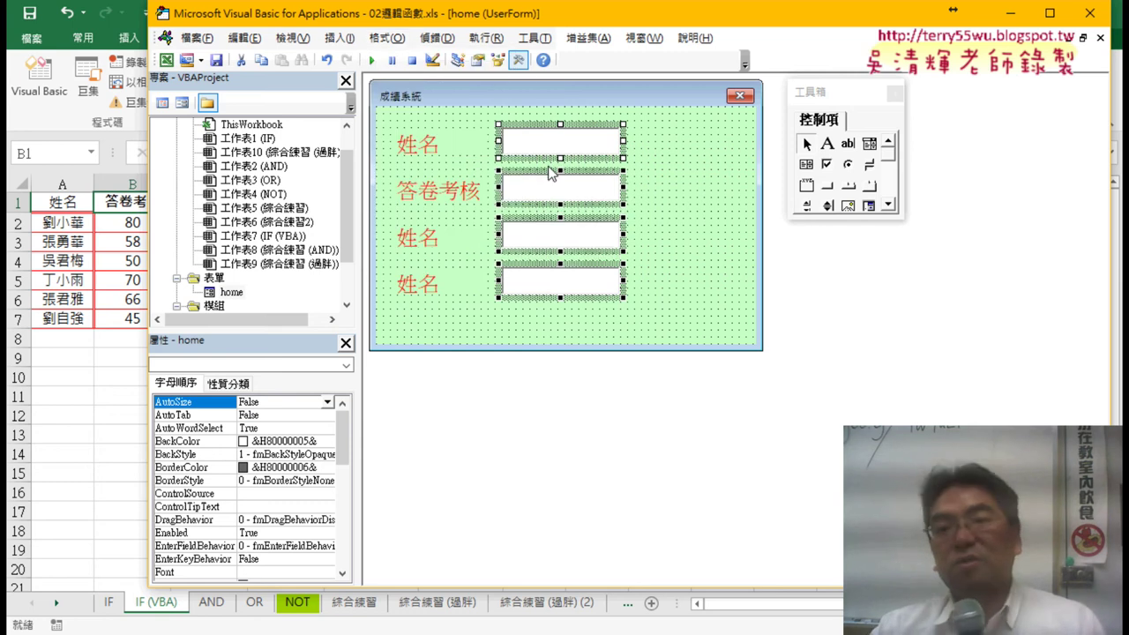
left_click(690, 209)
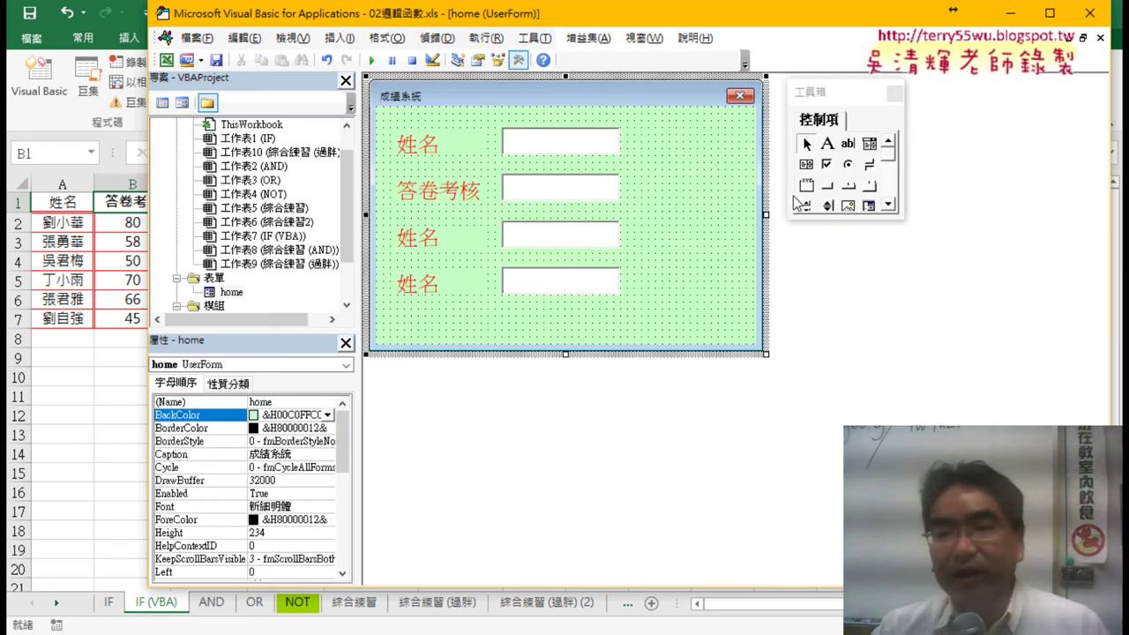
left_click_drag(765, 214, 781, 213)
Draw a command button at the form's top right and caption it 新增
left_click(820, 188)
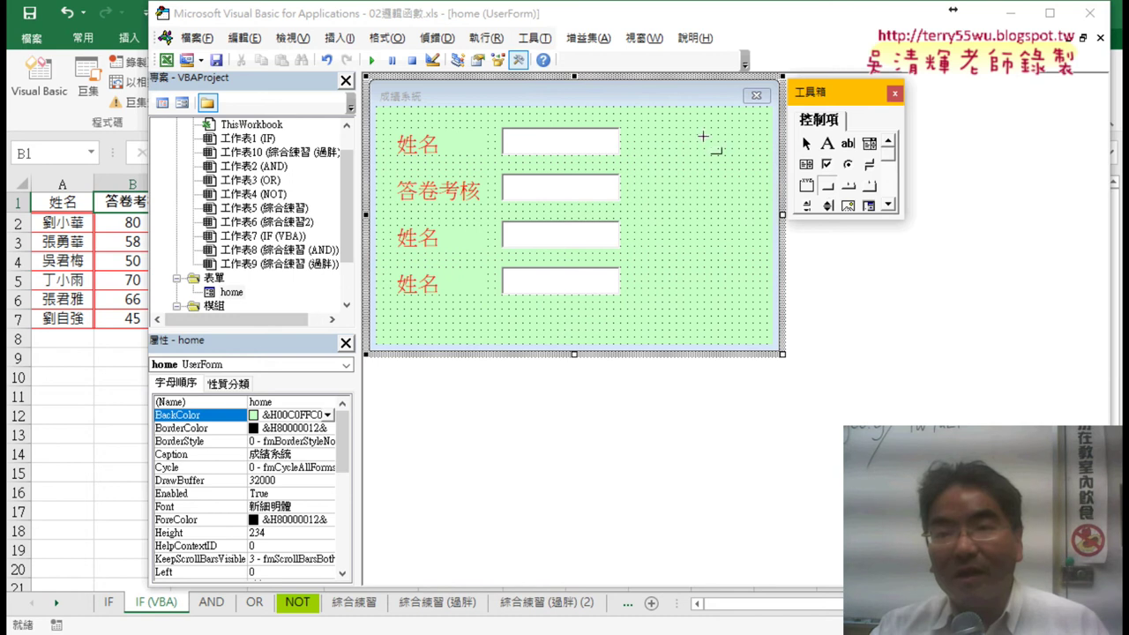
left_click_drag(658, 130, 749, 165)
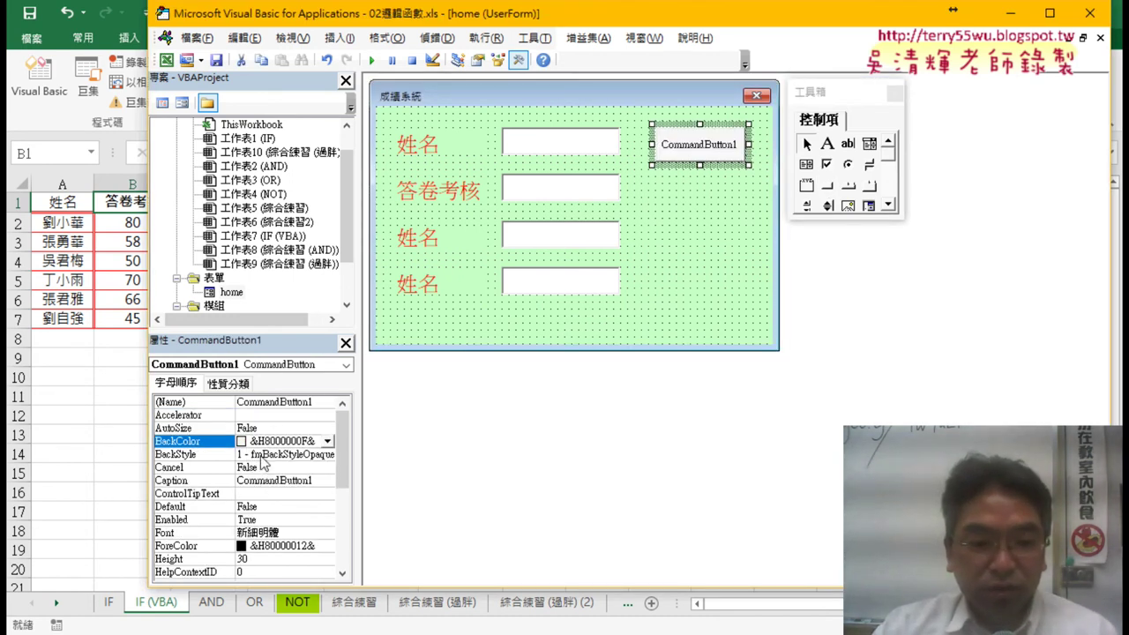
left_click(212, 482)
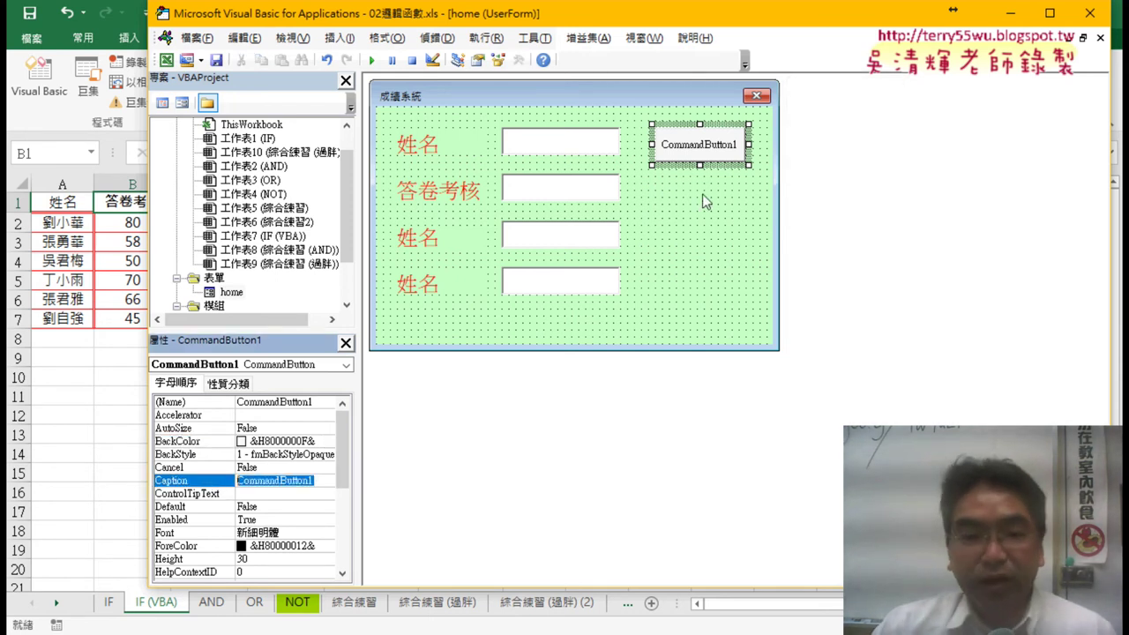
type("ㄒ")
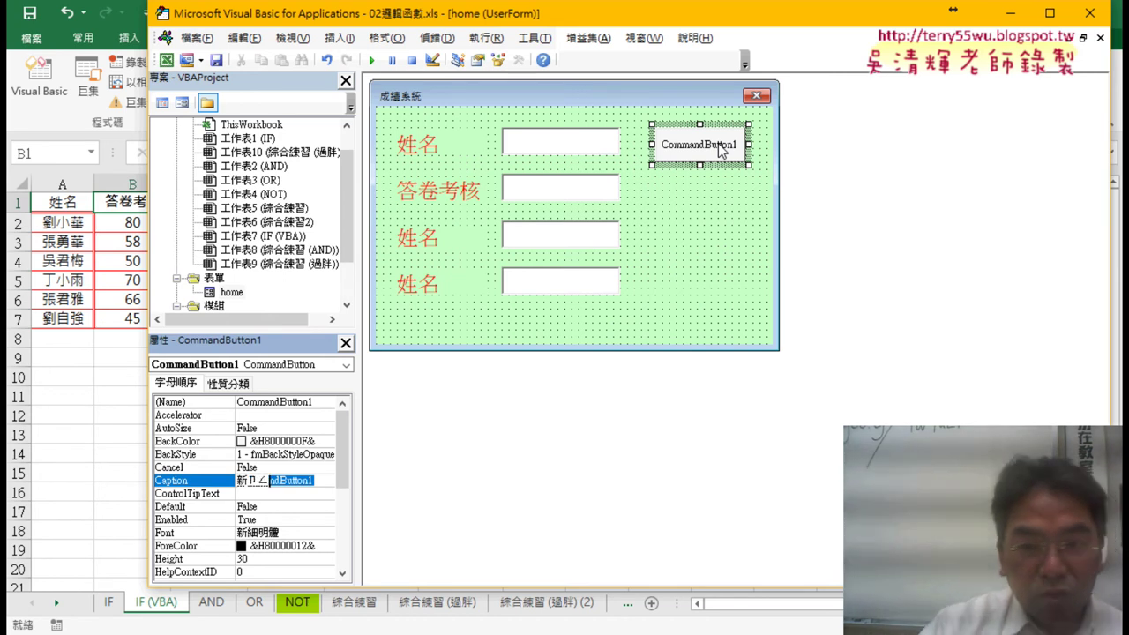
type("新增")
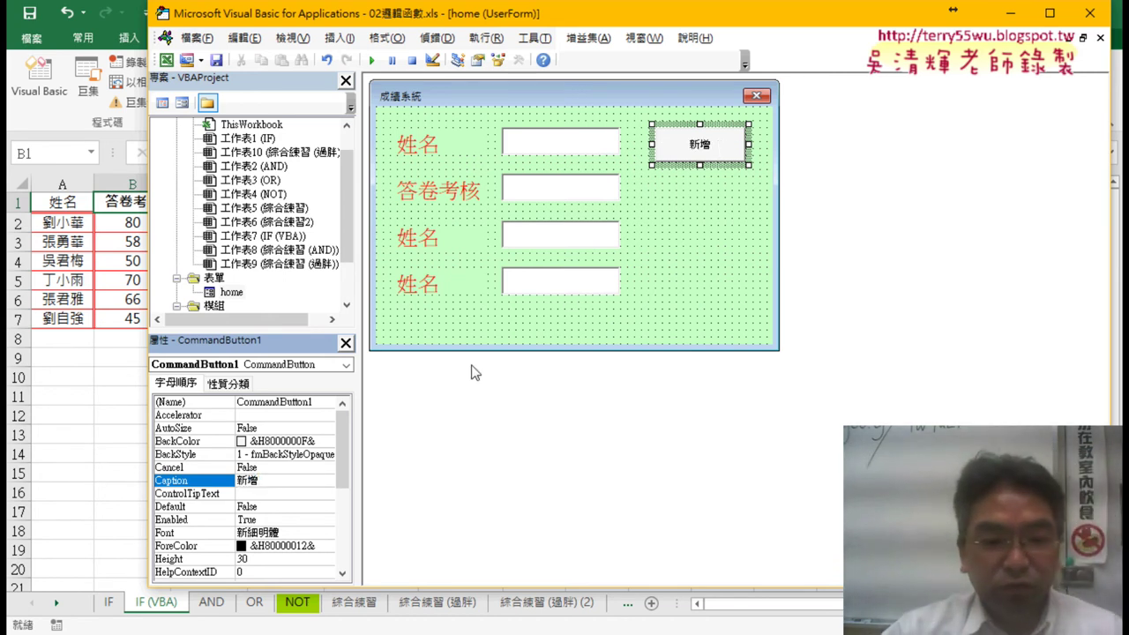
Give the 新增 button font size 18 and dark-red ForeColor from the palette
left_click(301, 533)
left_click(327, 534)
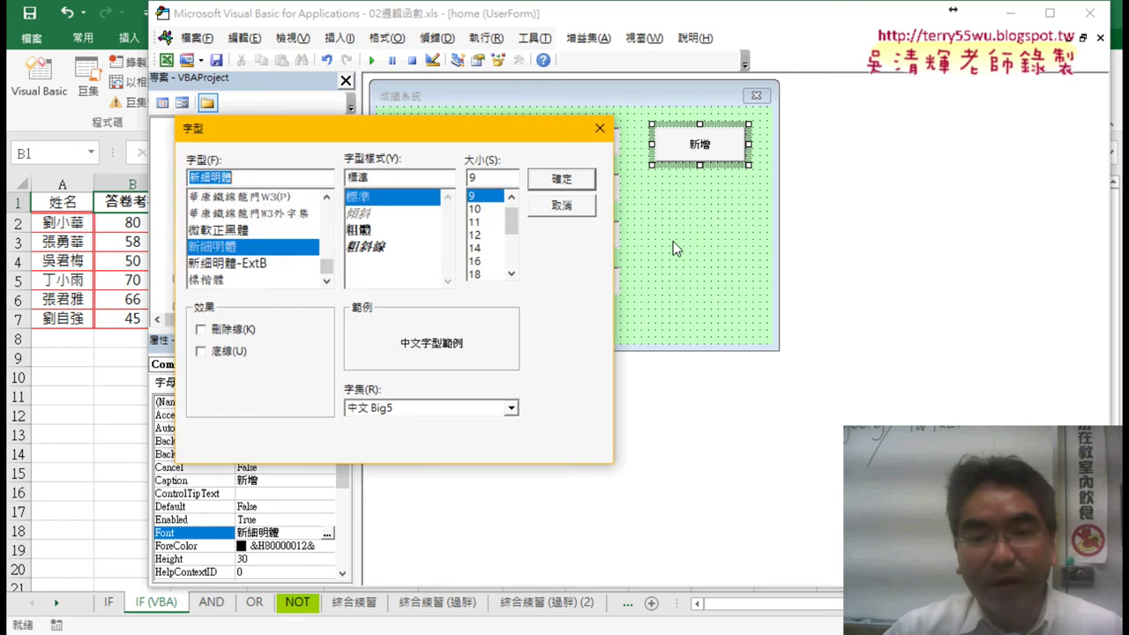
left_click(481, 274)
left_click(562, 180)
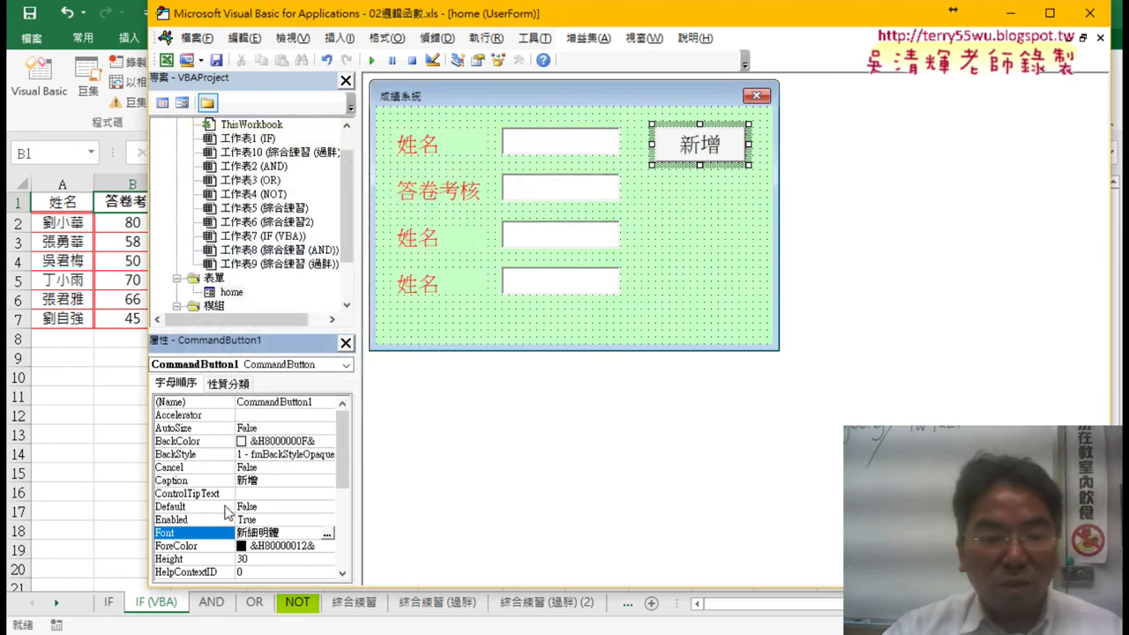
left_click(328, 546)
left_click(330, 546)
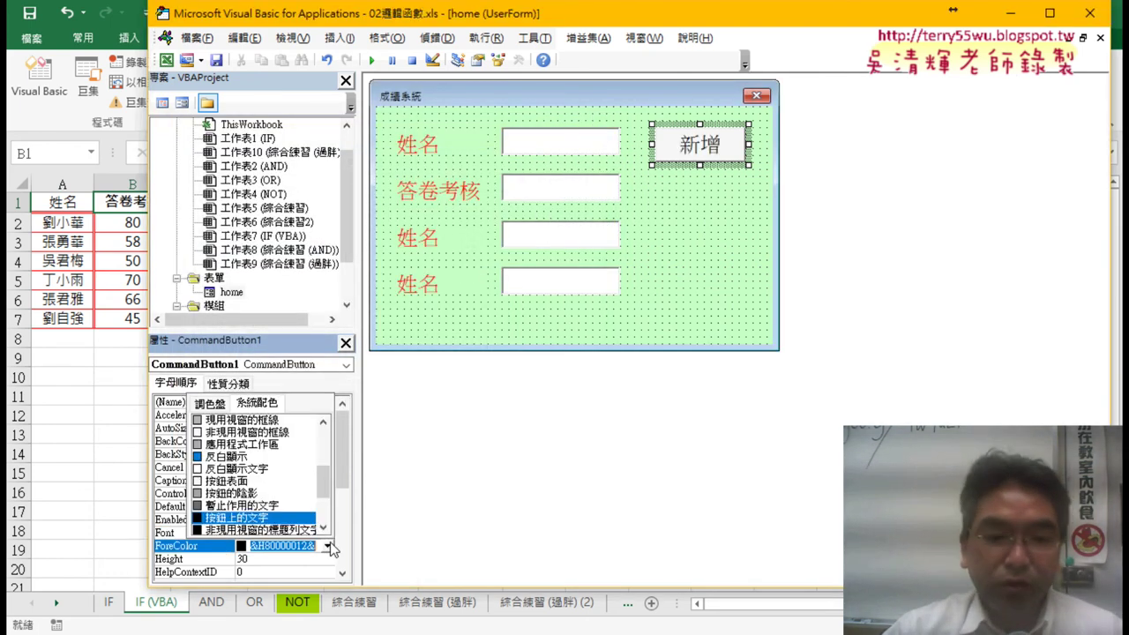
left_click(210, 404)
left_click(214, 467)
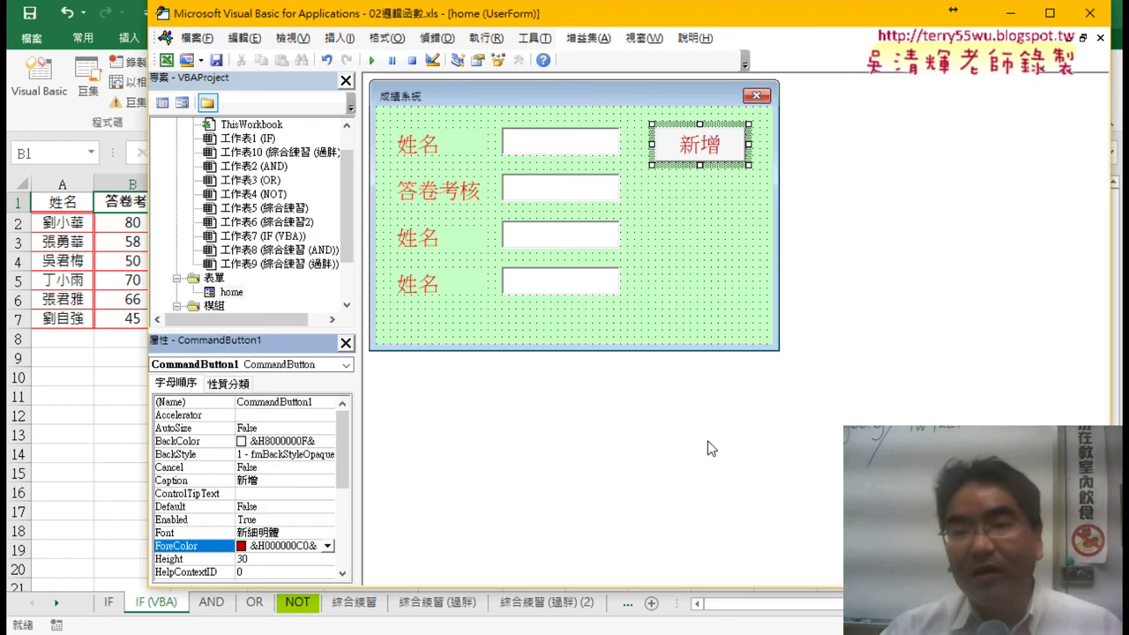
left_click(725, 302)
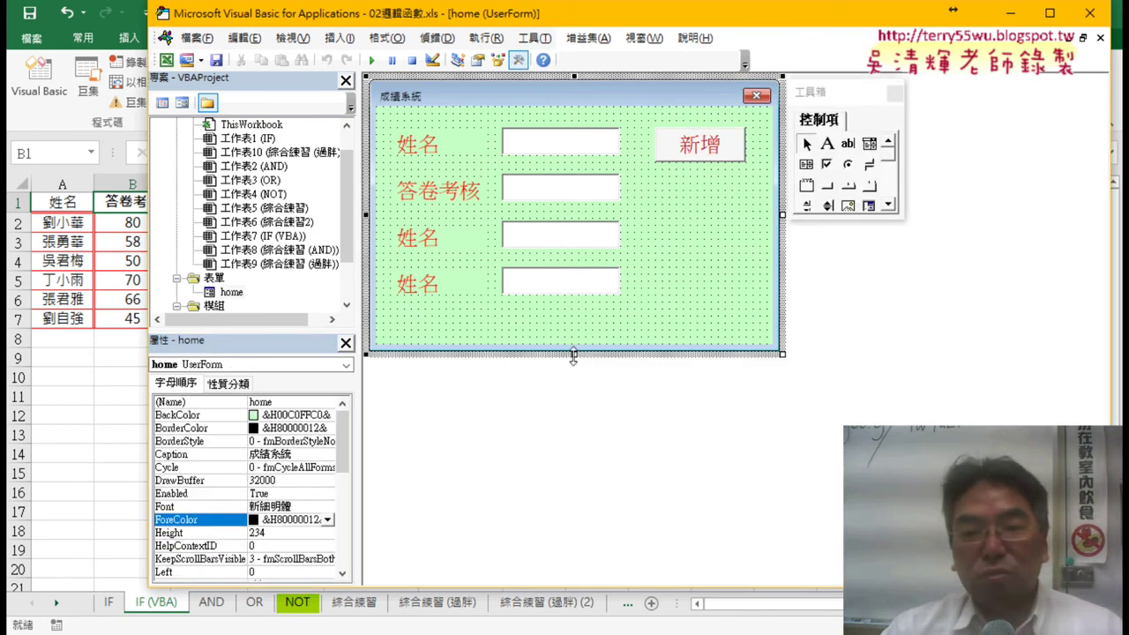
Shorten the form from its bottom edge, narrow it slightly from the right, then run it
left_click_drag(573, 350, 581, 327)
left_click(781, 203)
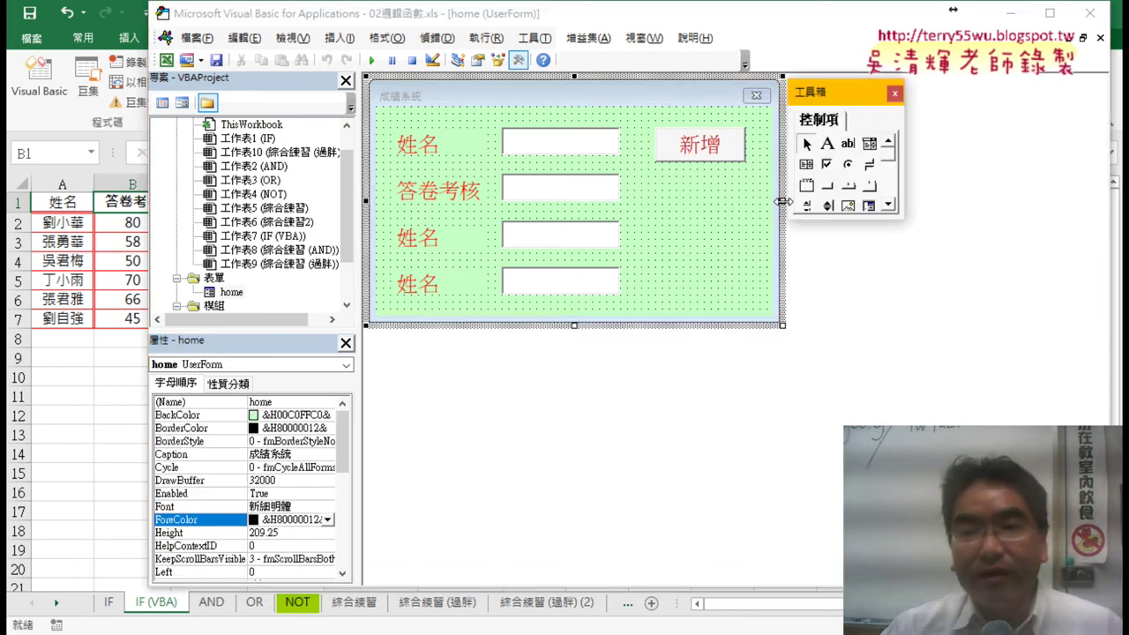
left_click_drag(781, 200, 769, 205)
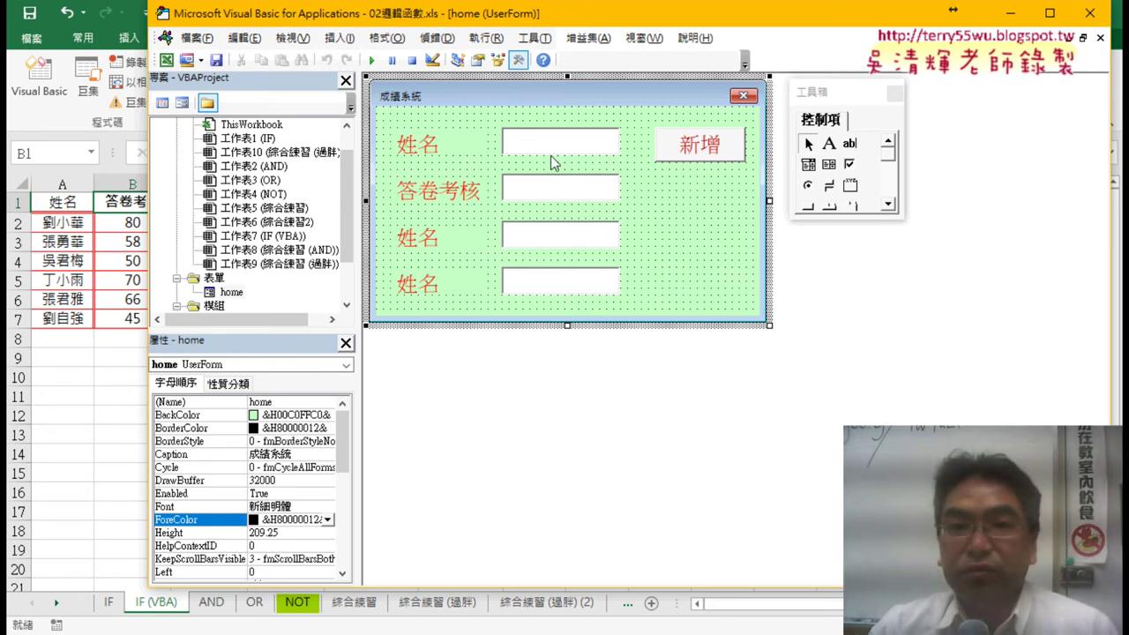
left_click(370, 60)
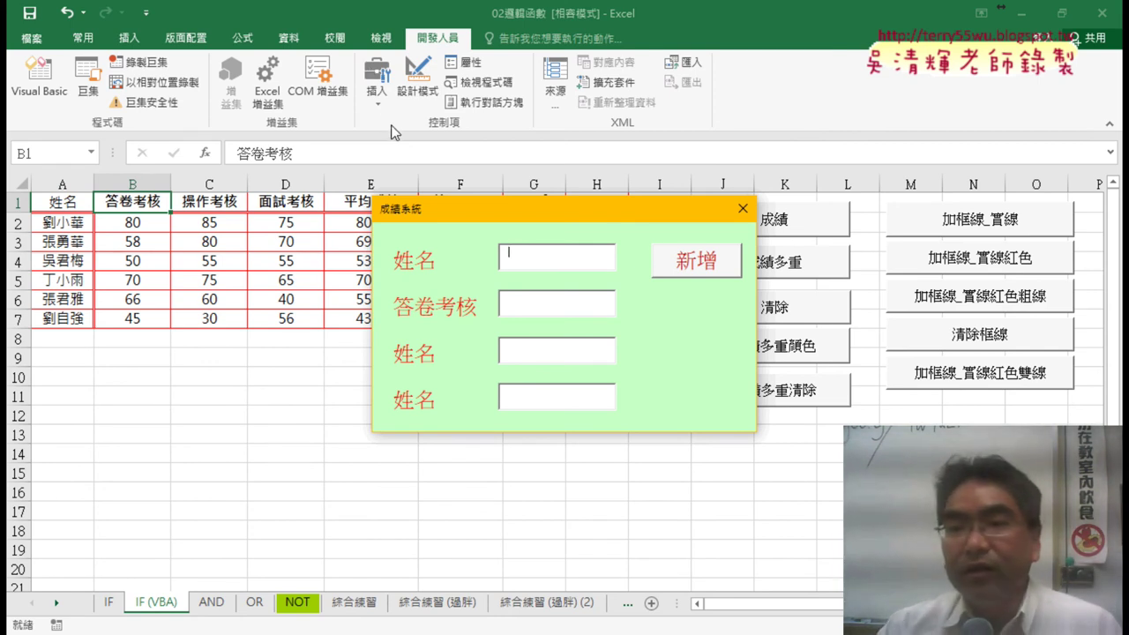
Close the running form, shrink the editor window aside, and run the form again
left_click(743, 208)
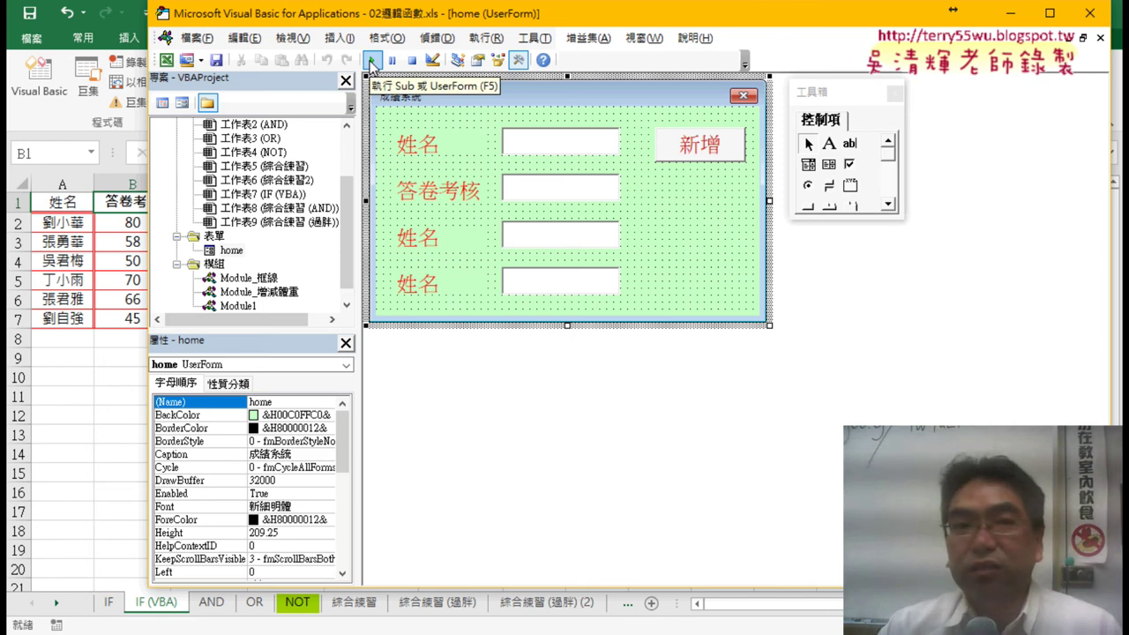
left_click_drag(331, 14, 300, 142)
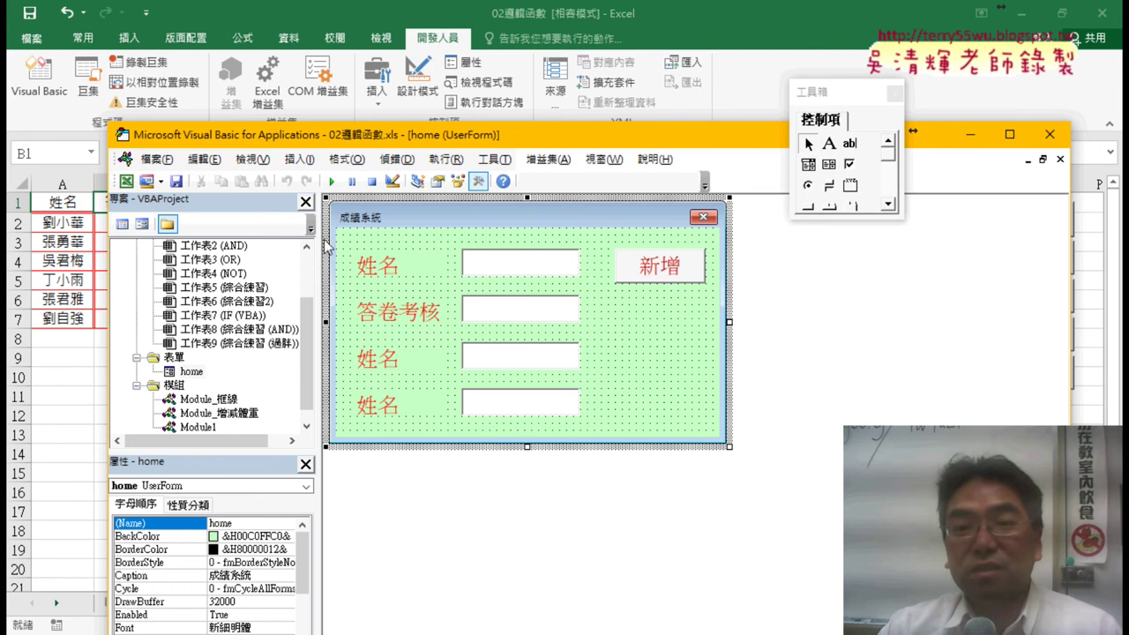
left_click(332, 182)
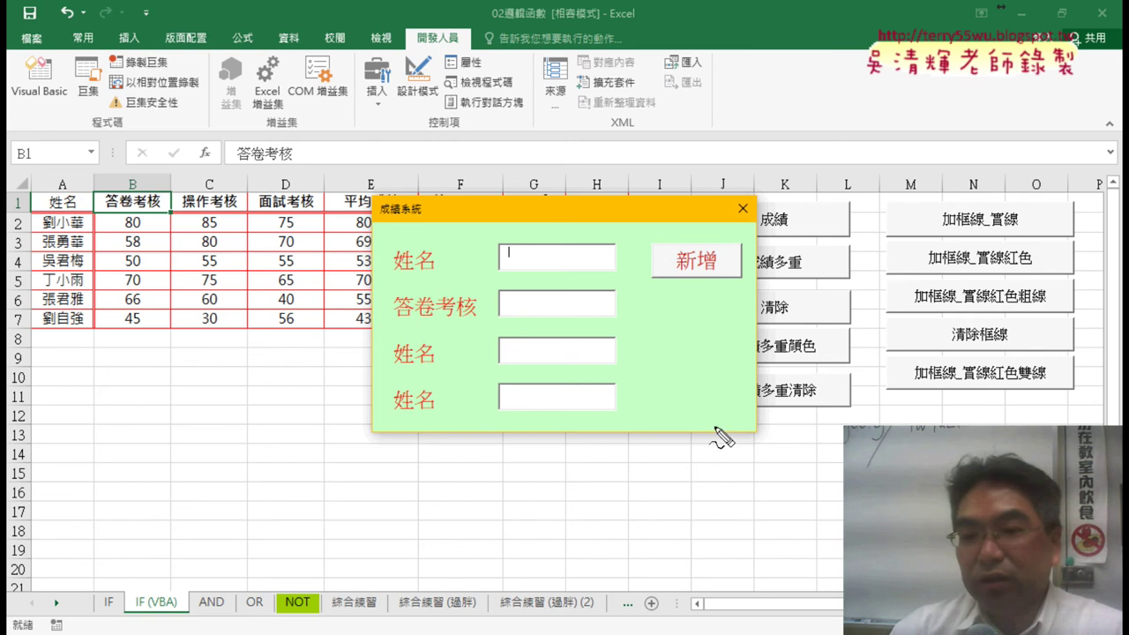
Drag around on the running 成績系統 form over the sheet, then close it
mouse_move(716, 429)
left_mouse_down()
mouse_move(843, 422)
mouse_move(710, 457)
left_mouse_up()
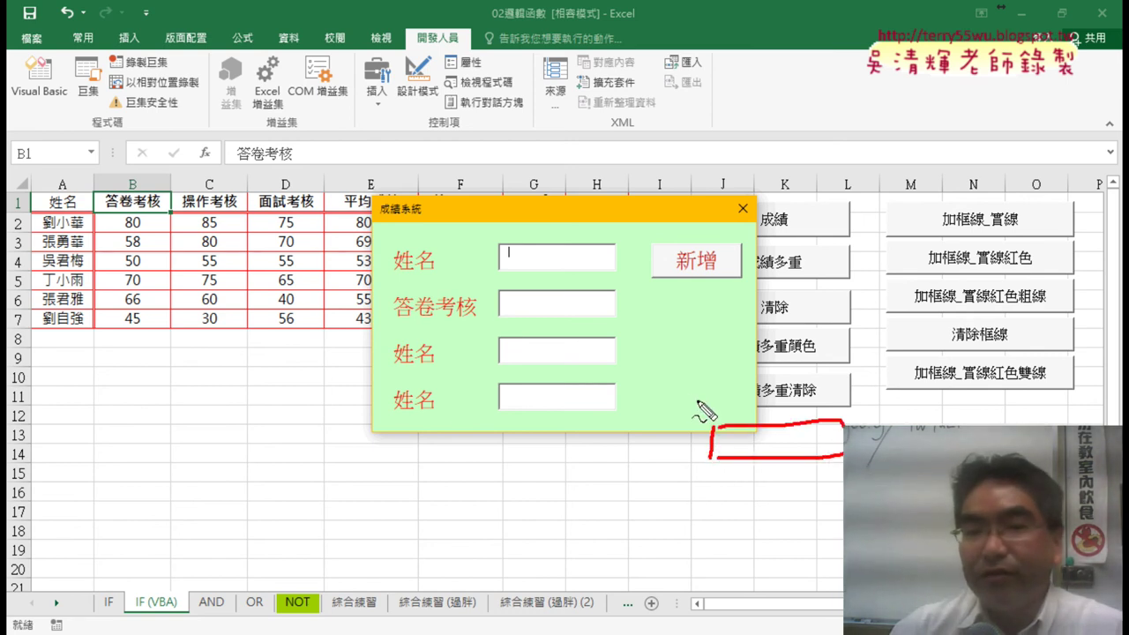
left_click_drag(386, 215, 411, 224)
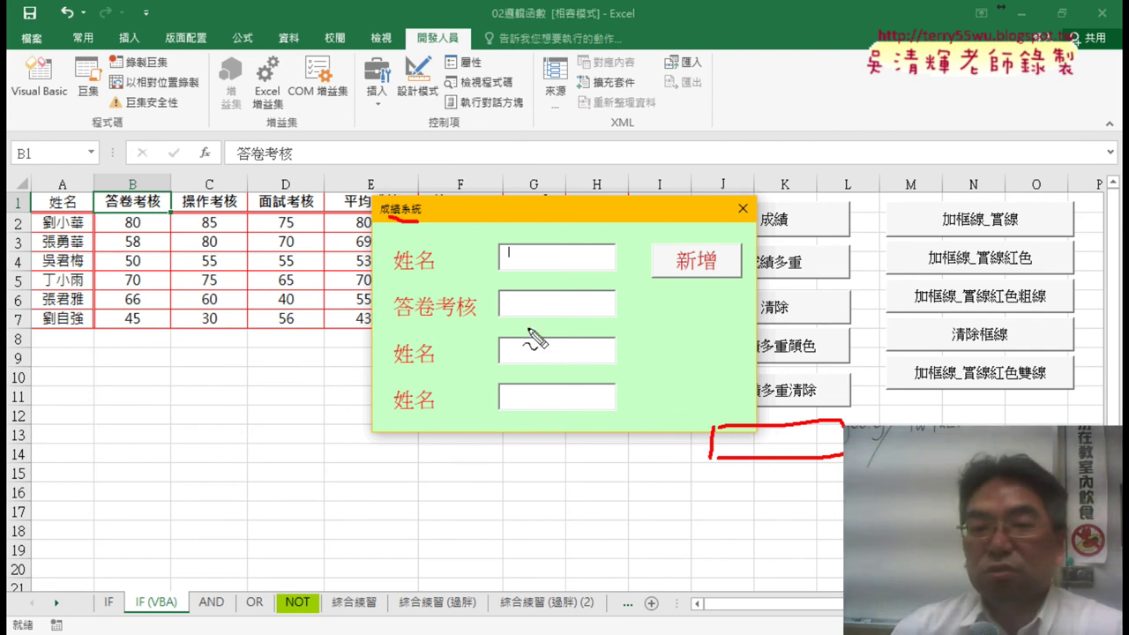
left_click_drag(345, 189, 346, 435)
mouse_move(378, 200)
left_mouse_down()
mouse_move(733, 198)
mouse_move(757, 421)
mouse_move(365, 427)
left_mouse_up()
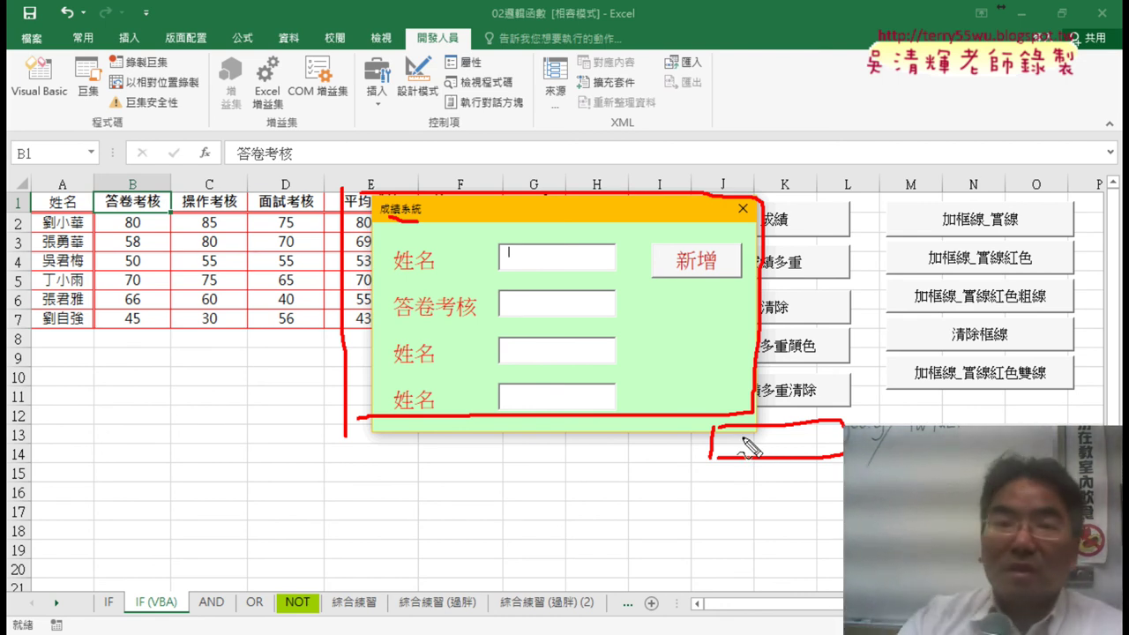
key("Escape")
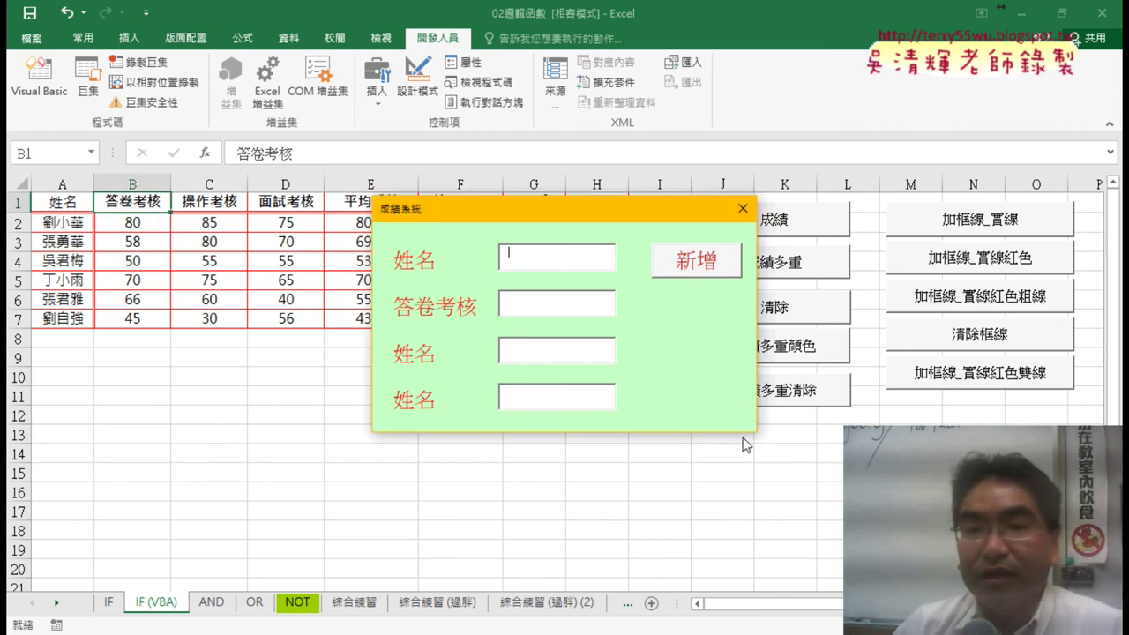
left_click(743, 208)
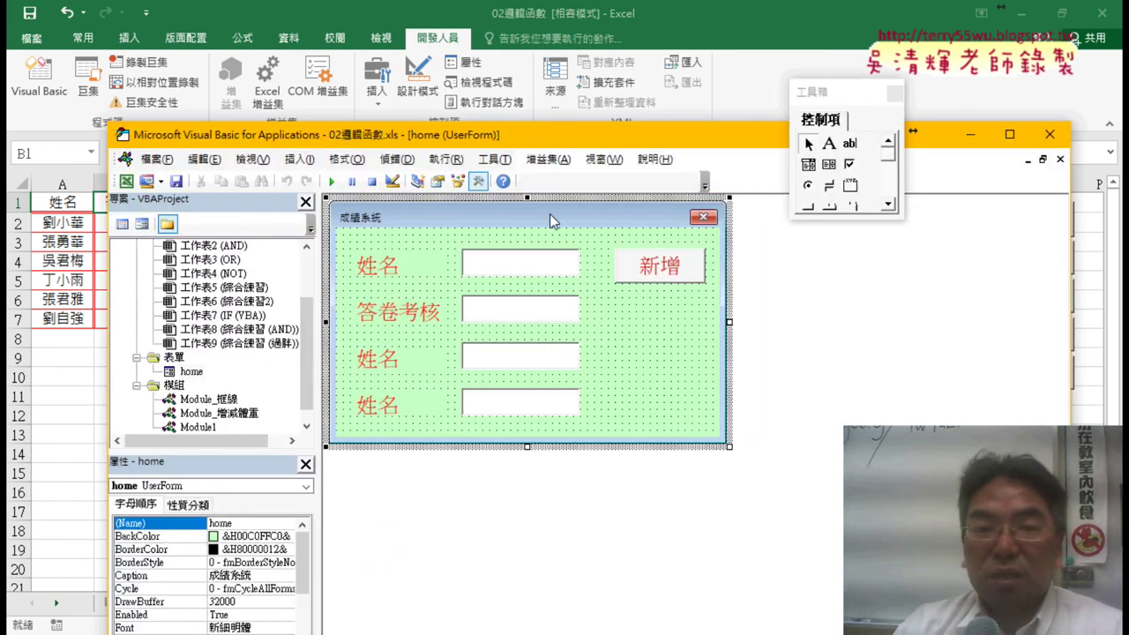
Move the editor window higher, reopen the home form designer, and widen its Toolbox
left_click_drag(542, 132, 540, 54)
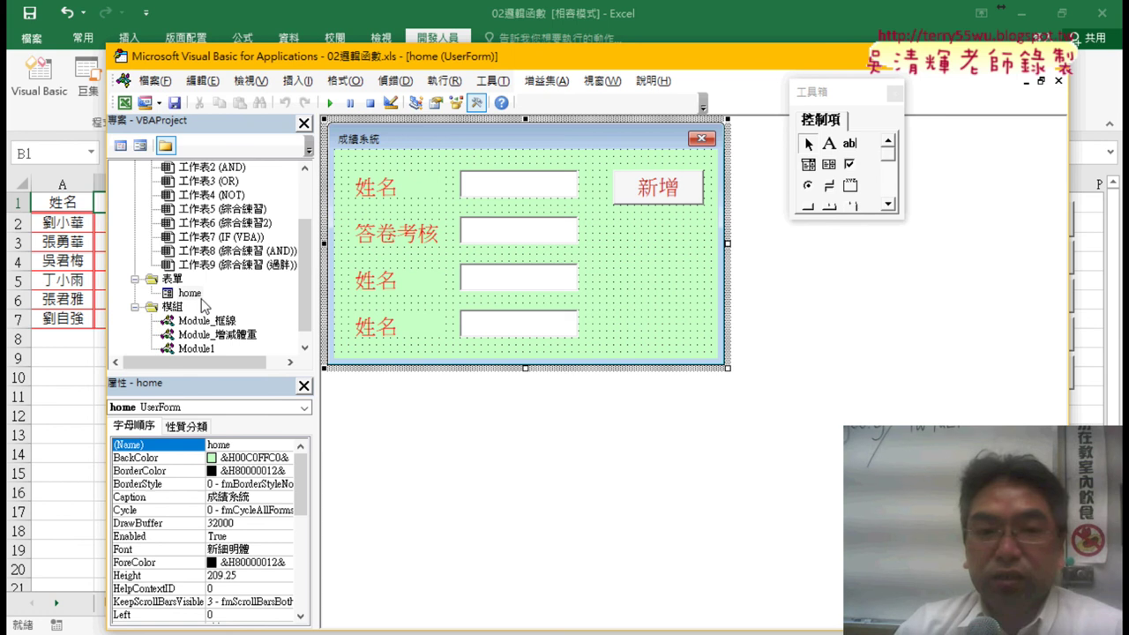
right_click(220, 222)
mouse_move(270, 290)
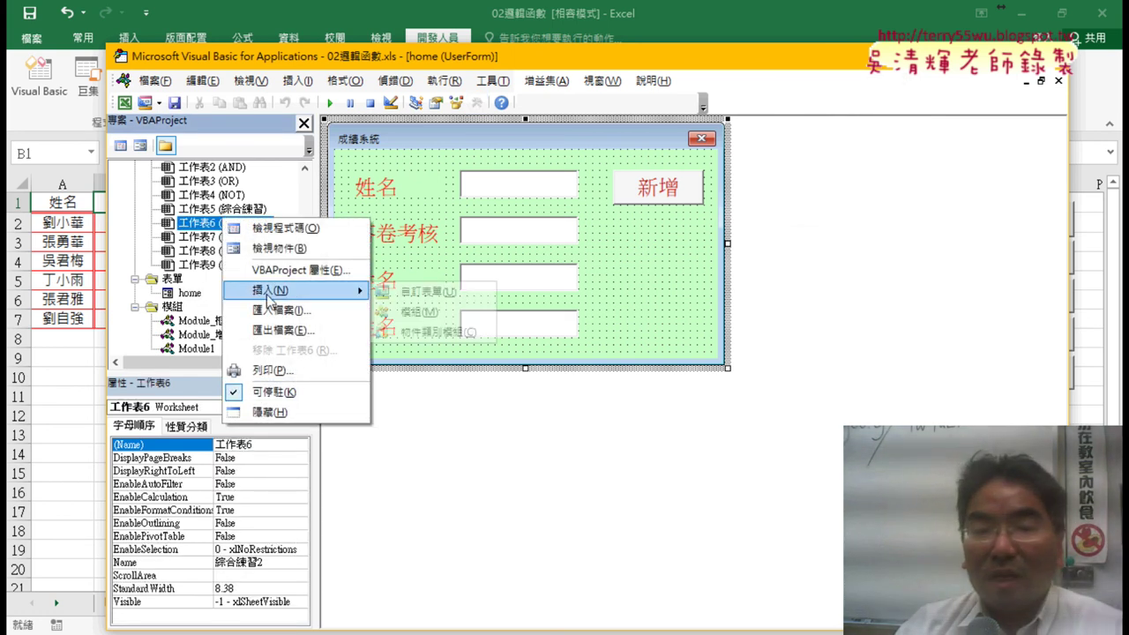
left_click(188, 293)
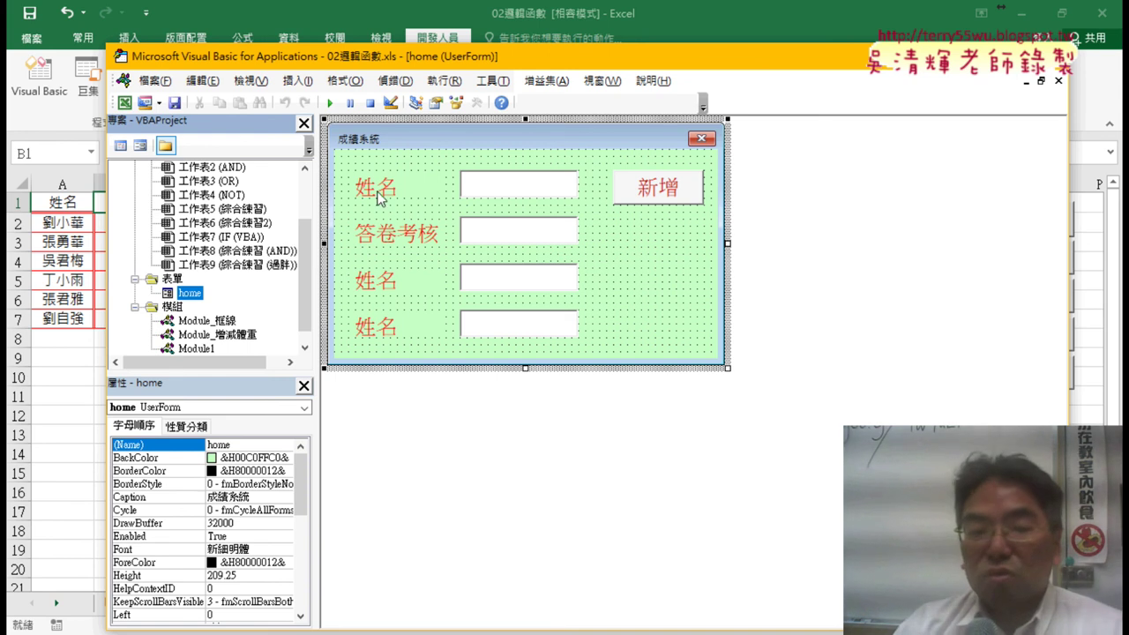
left_click(633, 262)
left_click_drag(904, 181, 932, 169)
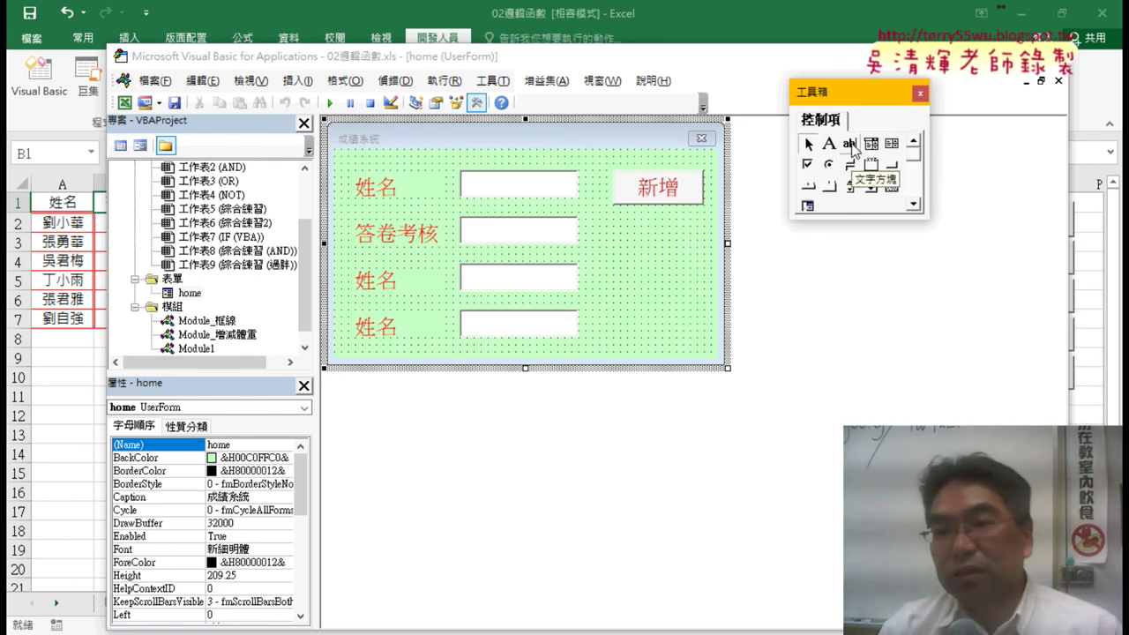